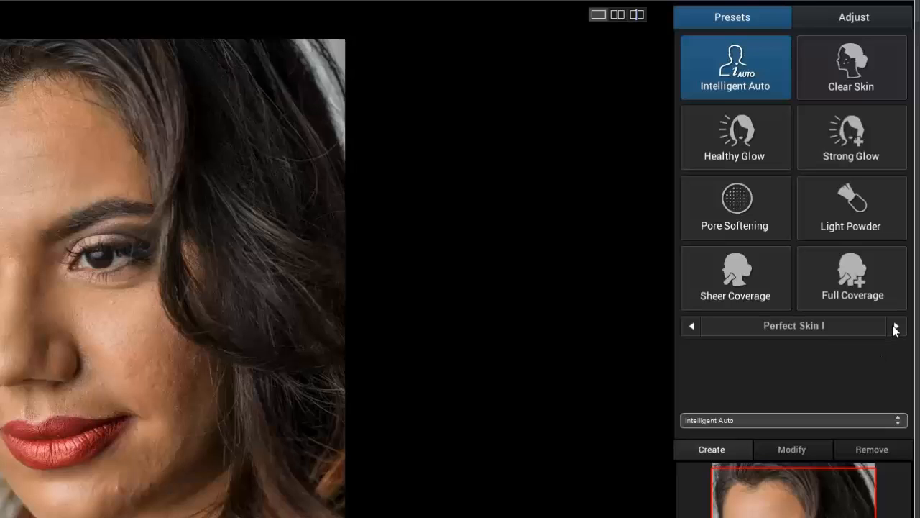
# Step: Try the Supermodel Skin preset from the Perfect Skin II set on the Background layer and undo it
pyautogui.click(896, 326)
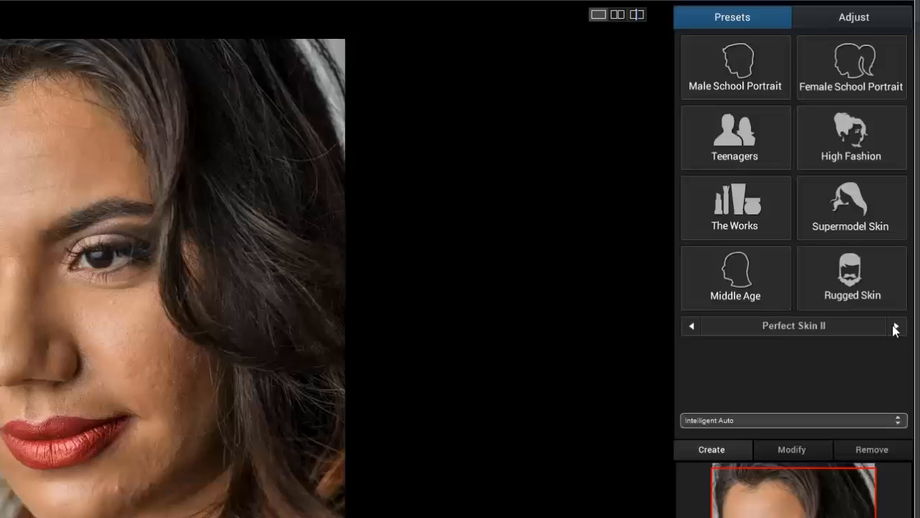
pyautogui.click(868, 210)
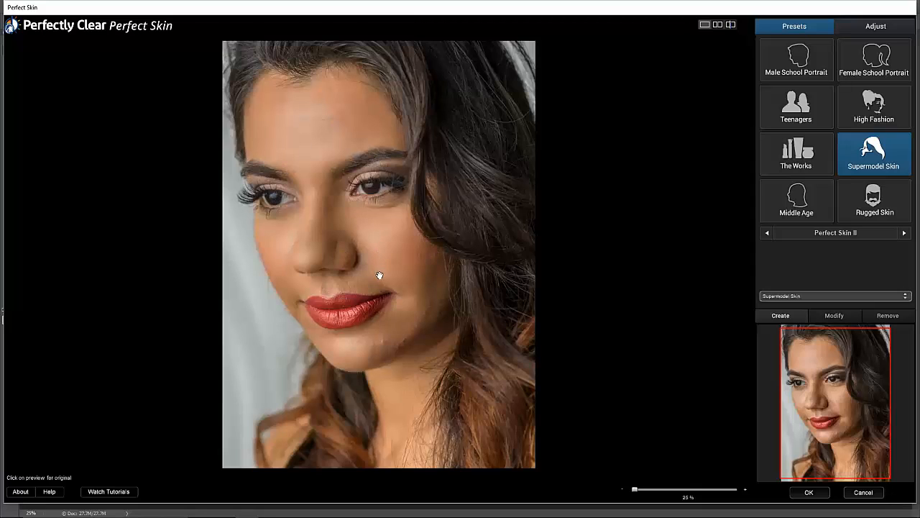
pyautogui.scroll(1, 376, 281)
pyautogui.scroll(5, 376, 281)
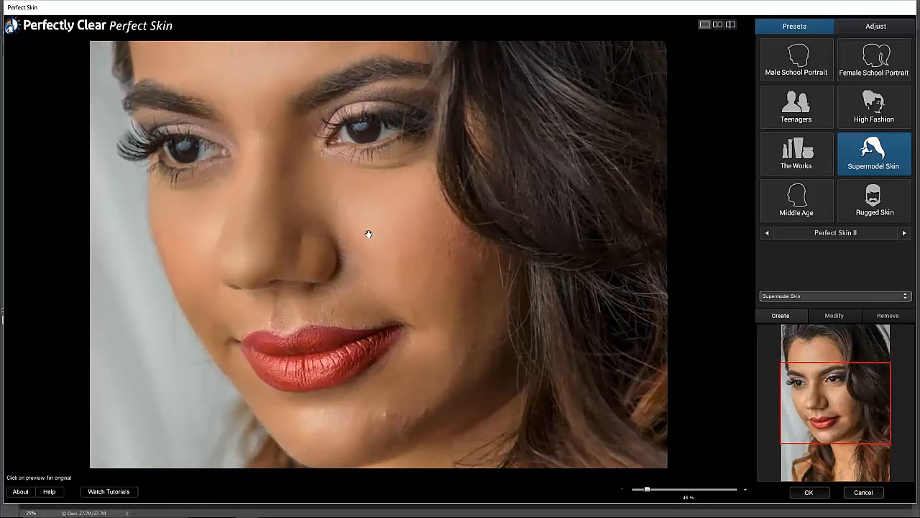
pyautogui.scroll(1, 367, 272)
pyautogui.scroll(2, 369, 268)
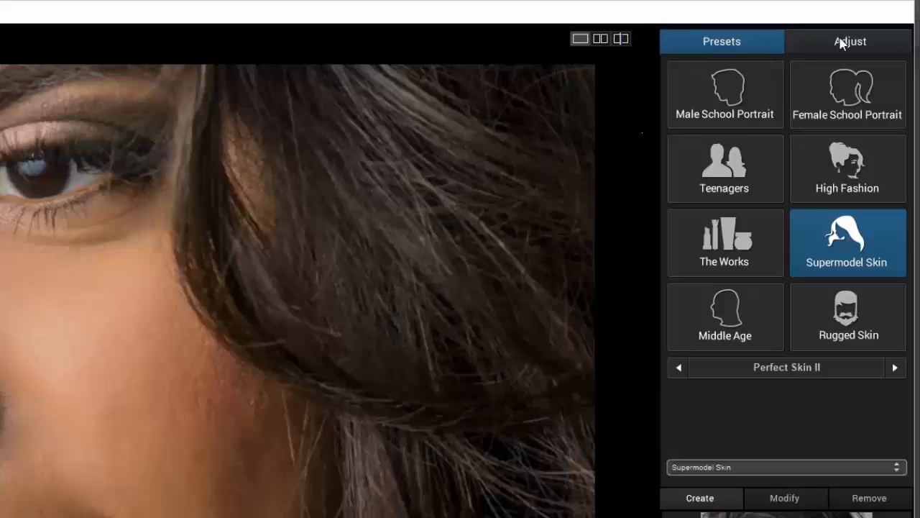
pyautogui.click(873, 26)
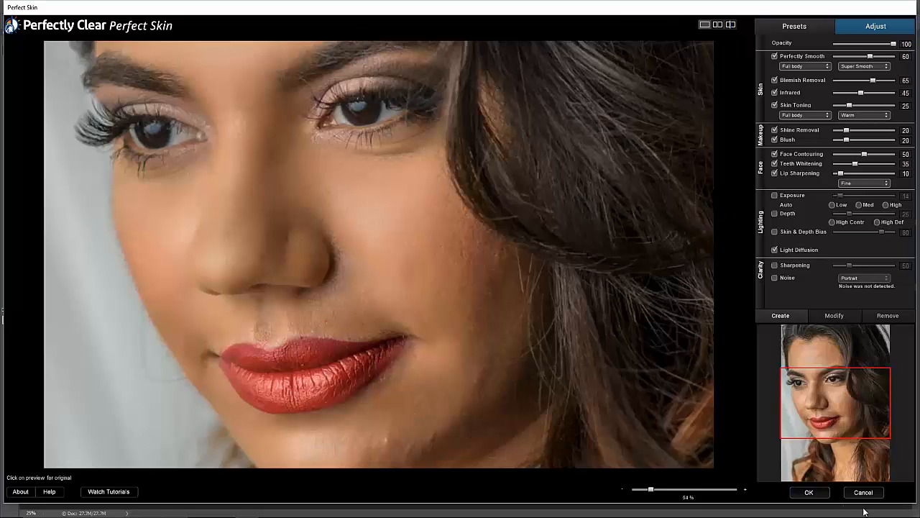
pyautogui.click(813, 493)
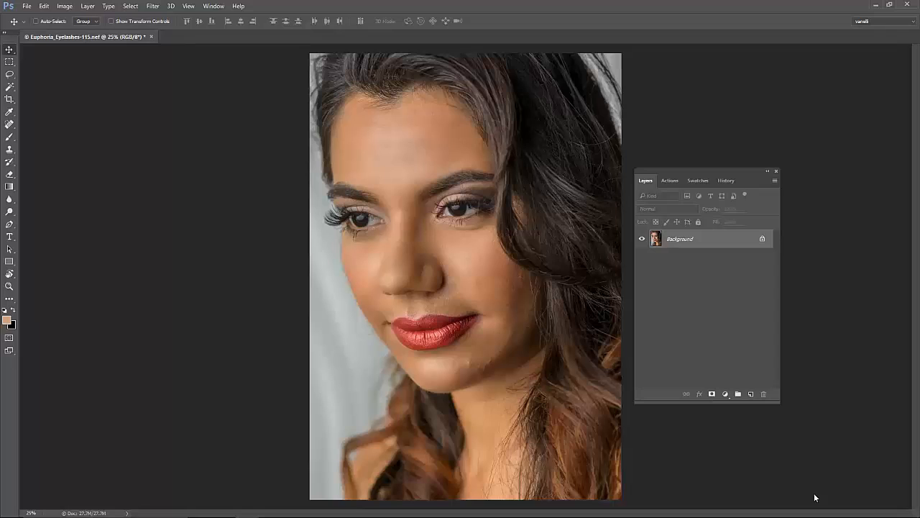
pyautogui.hotkey('ctrl', 'z')
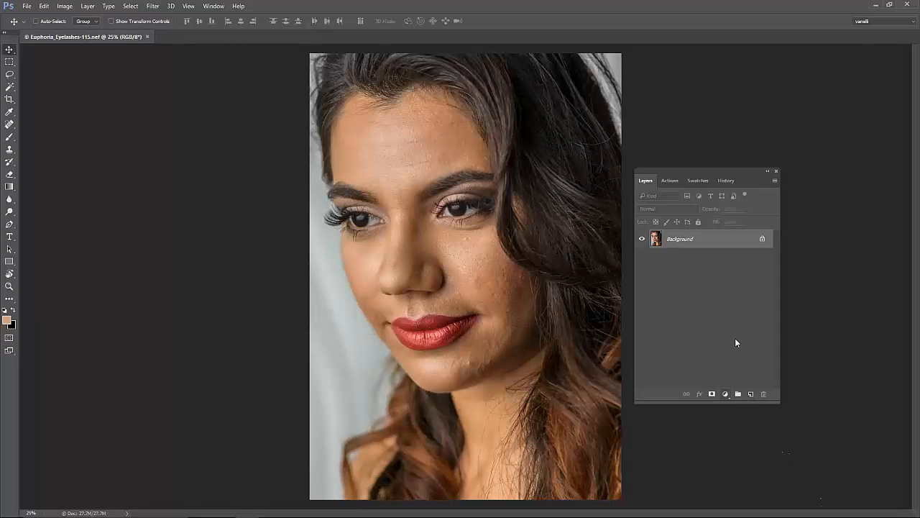
# Step: Duplicate the Background layer and convert the copy to a Smart Object
pyautogui.rightClick(709, 237)
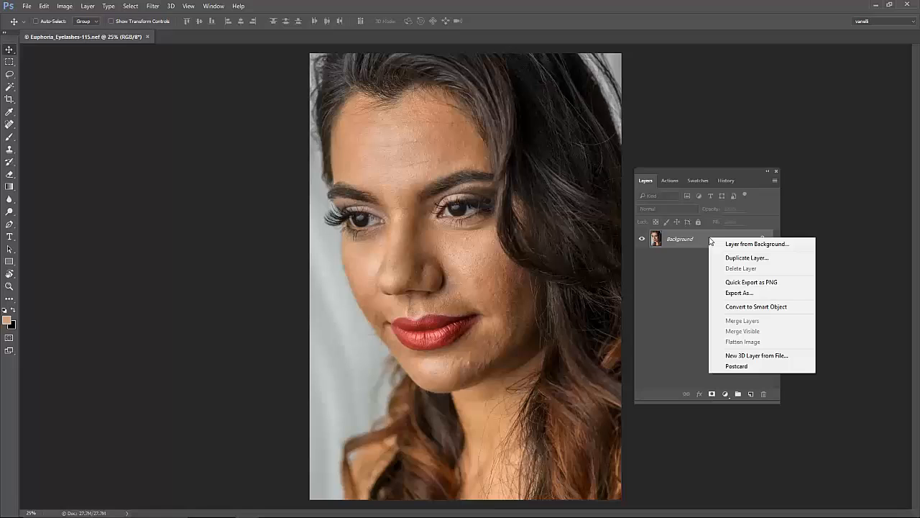
pyautogui.click(689, 241)
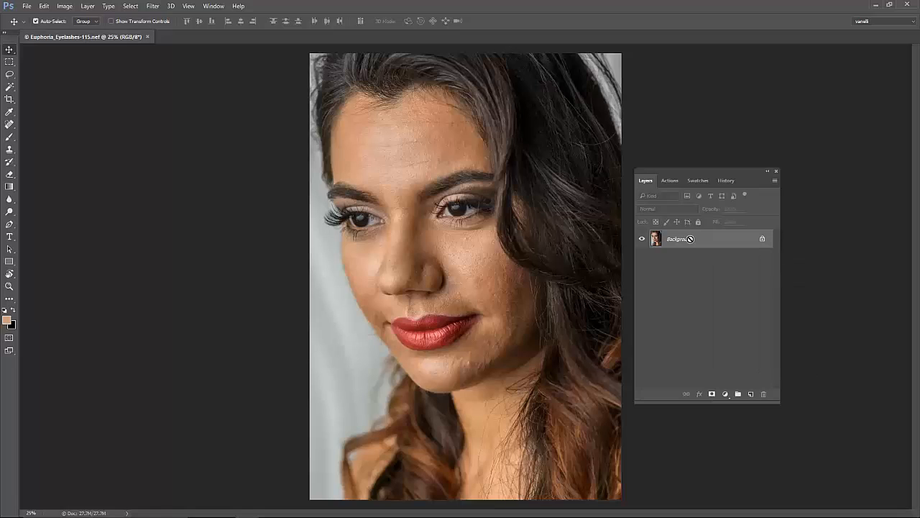
pyautogui.hotkey('ctrl', 'j')
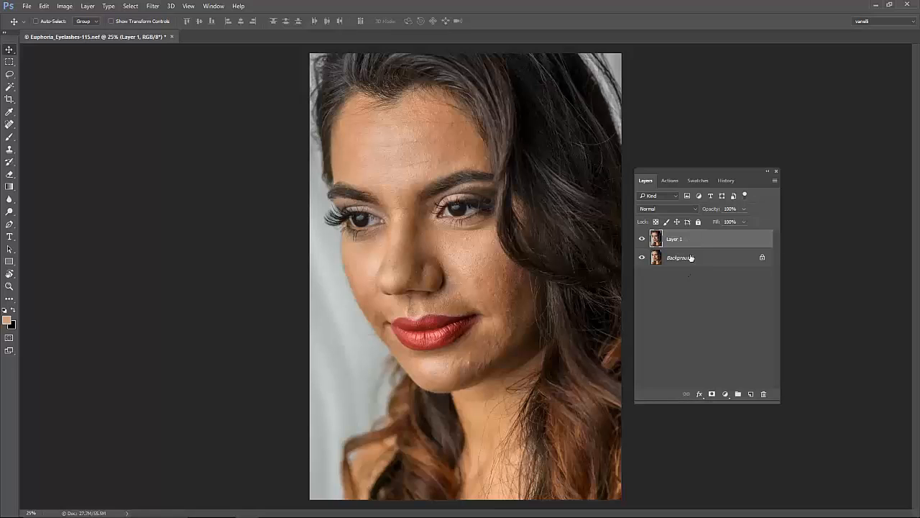
pyautogui.rightClick(702, 244)
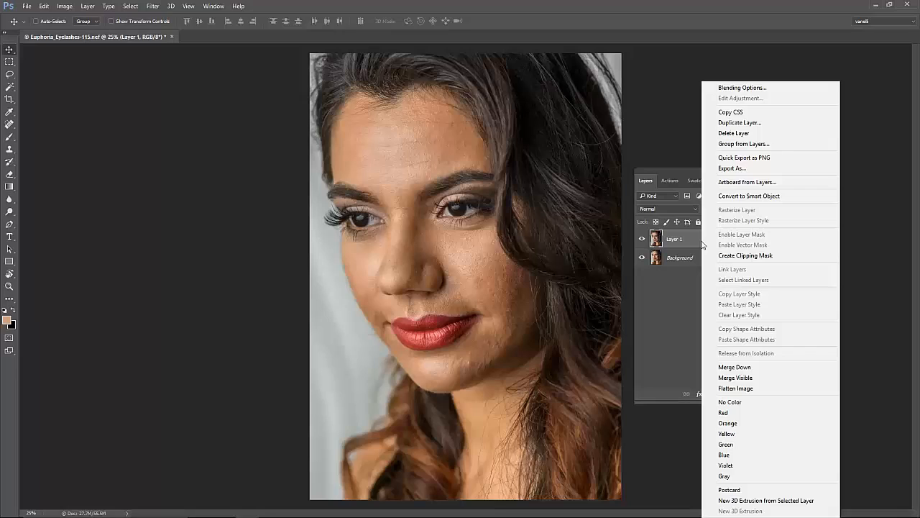
pyautogui.click(755, 196)
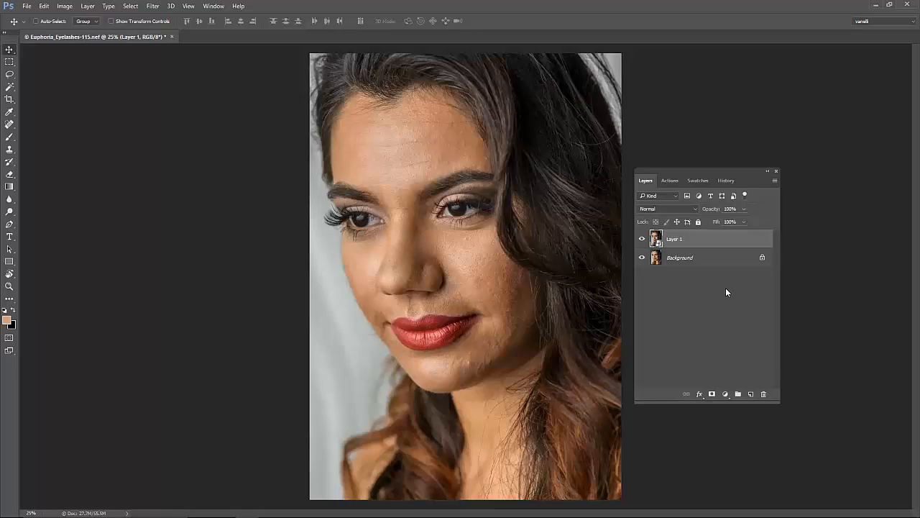
# Step: Apply the Athentech Imaging Perfect Skin filter to Layer 1 with the Supermodel Skin preset from Perfect Skin II
pyautogui.click(153, 6)
pyautogui.moveTo(205, 217)
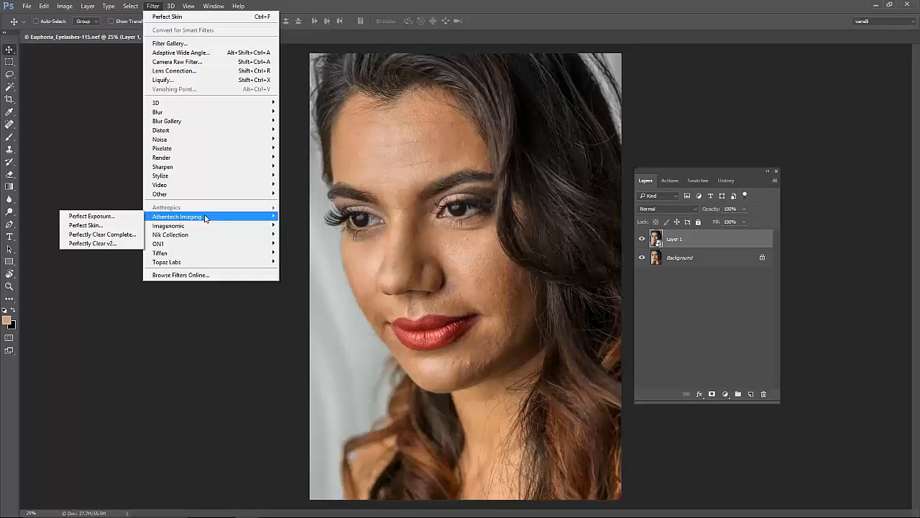
pyautogui.click(111, 226)
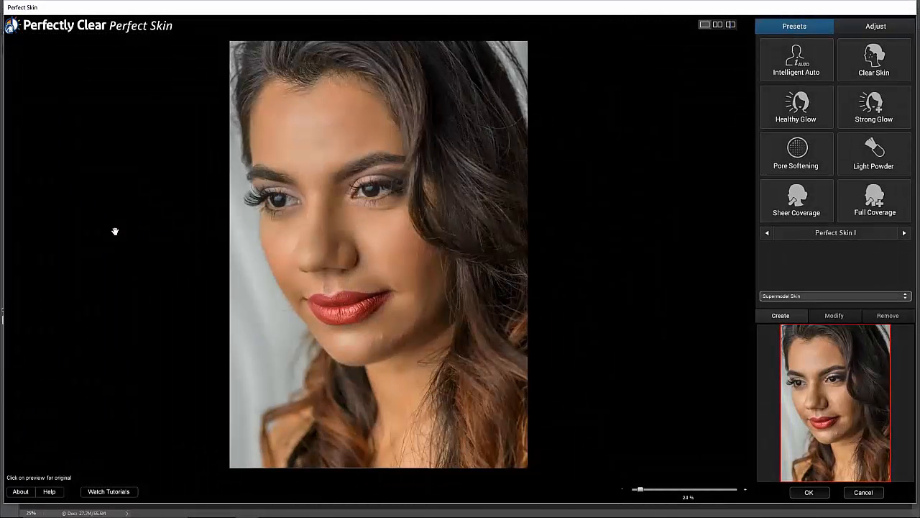
pyautogui.click(905, 232)
pyautogui.click(880, 150)
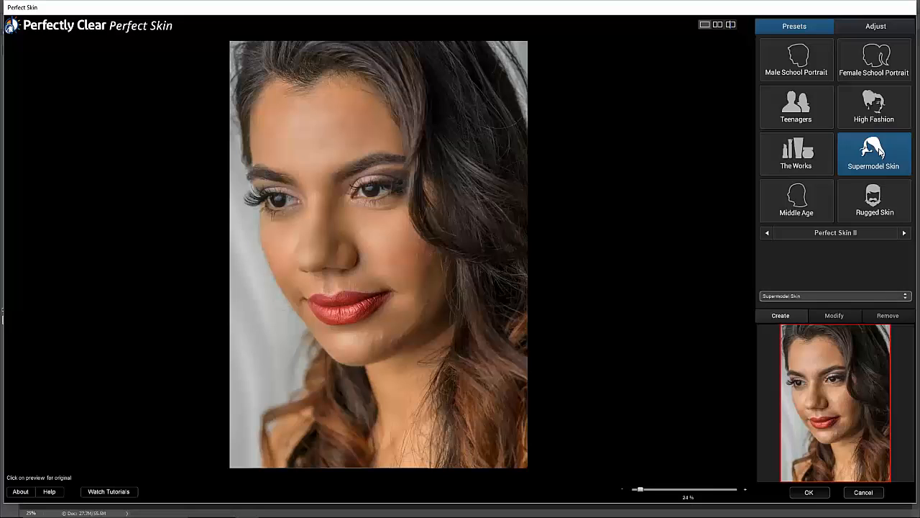
pyautogui.click(811, 493)
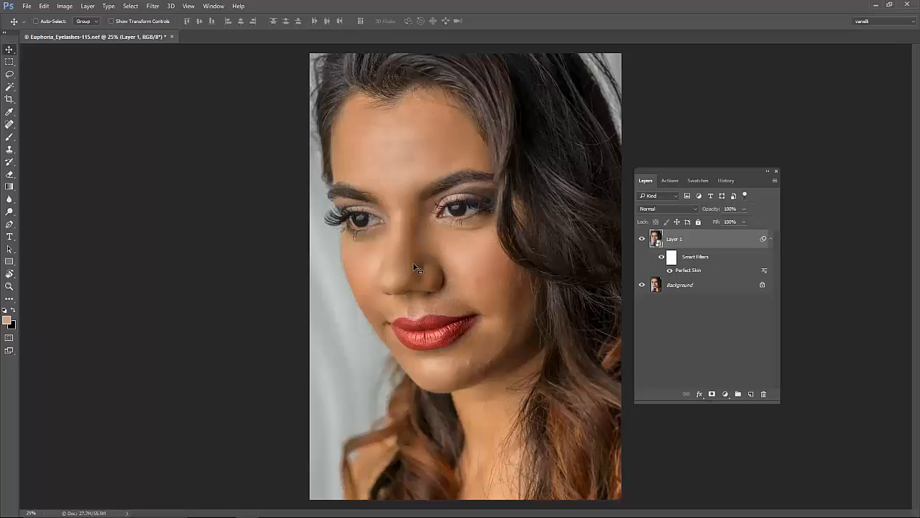
# Step: Open the contents of the Layer 1 Smart Object and compare its unretouched skin with the filtered portrait up close
pyautogui.scroll(5, 432, 296)
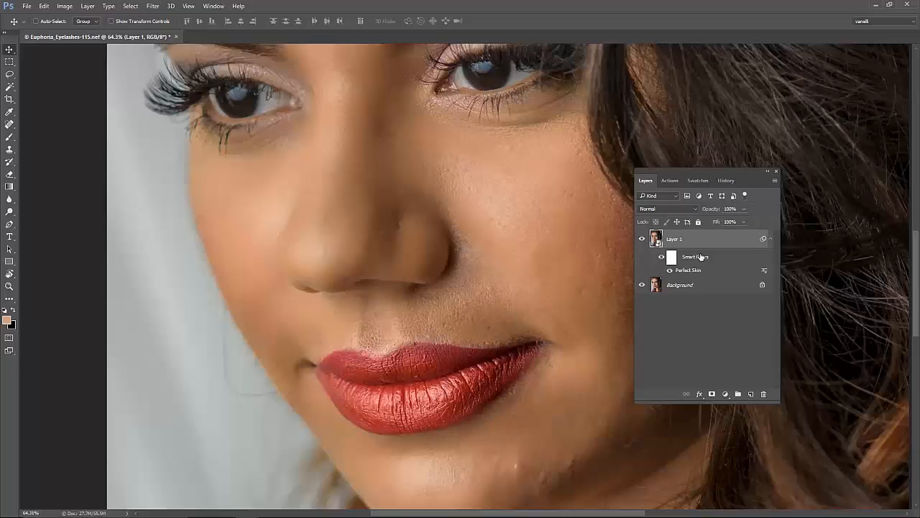
pyautogui.doubleClick(656, 239)
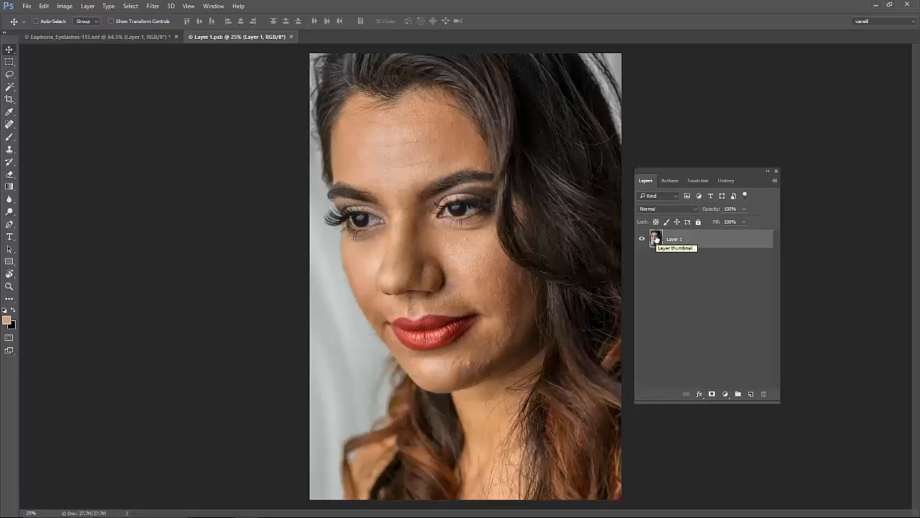
pyautogui.scroll(5, 471, 287)
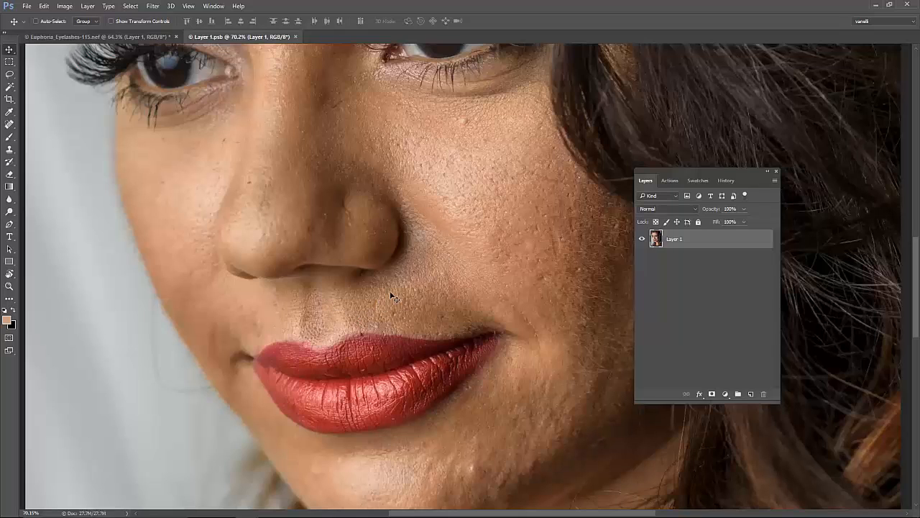
pyautogui.click(141, 37)
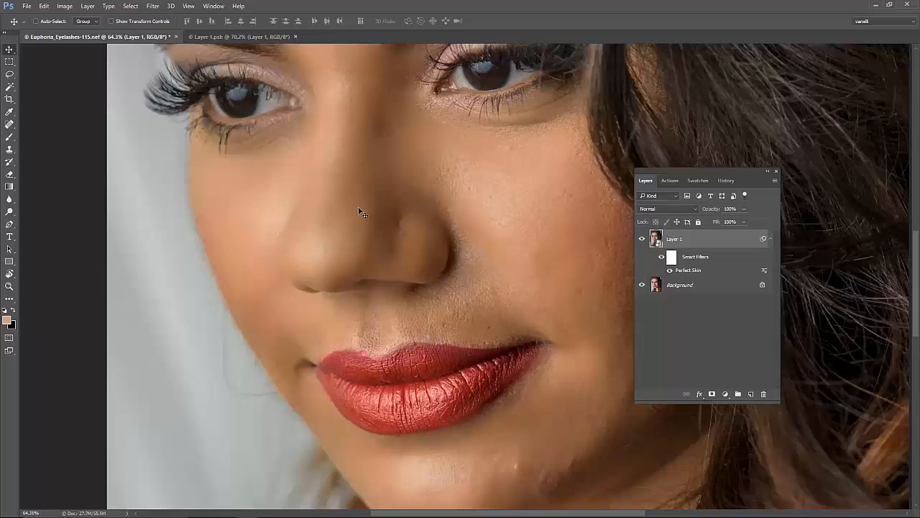
pyautogui.scroll(2, 529, 313)
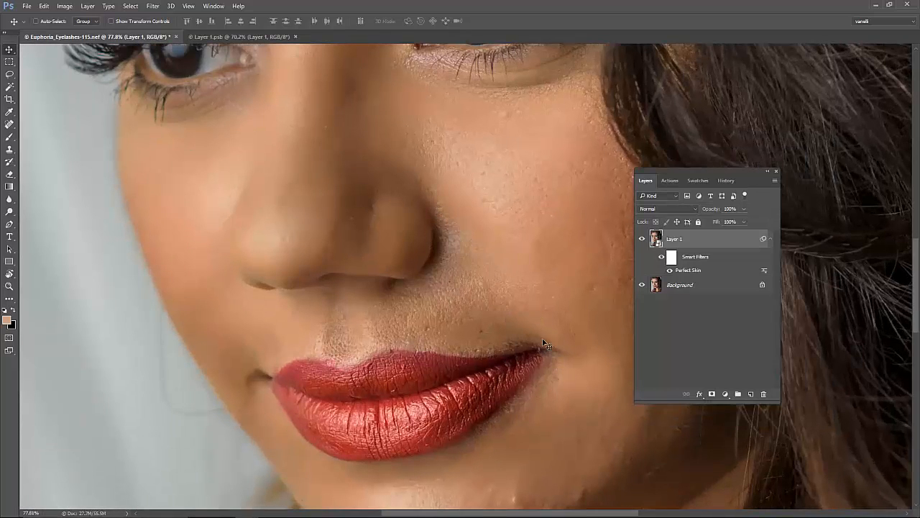
pyautogui.click(254, 36)
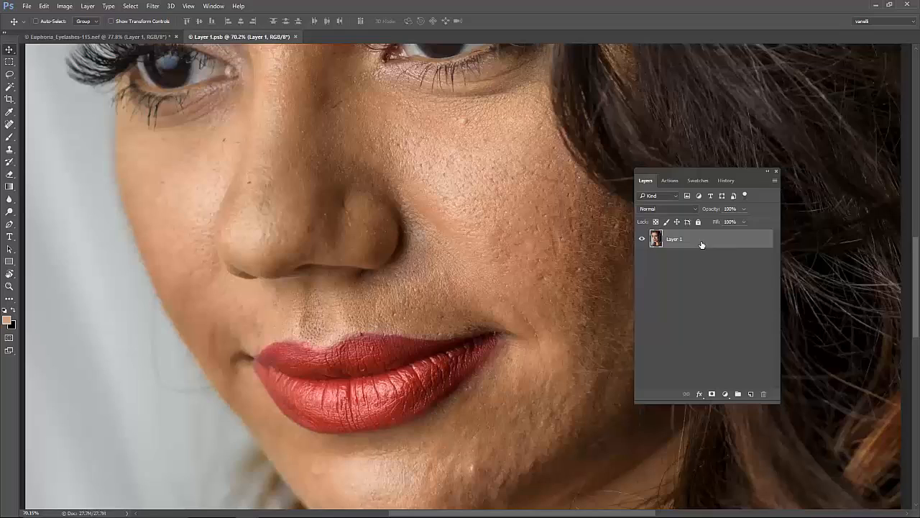
# Step: On a new layer, paint a sampled cheek tone beside the nose and above the upper lip with the Brush at 100% opacity
pyautogui.click(750, 394)
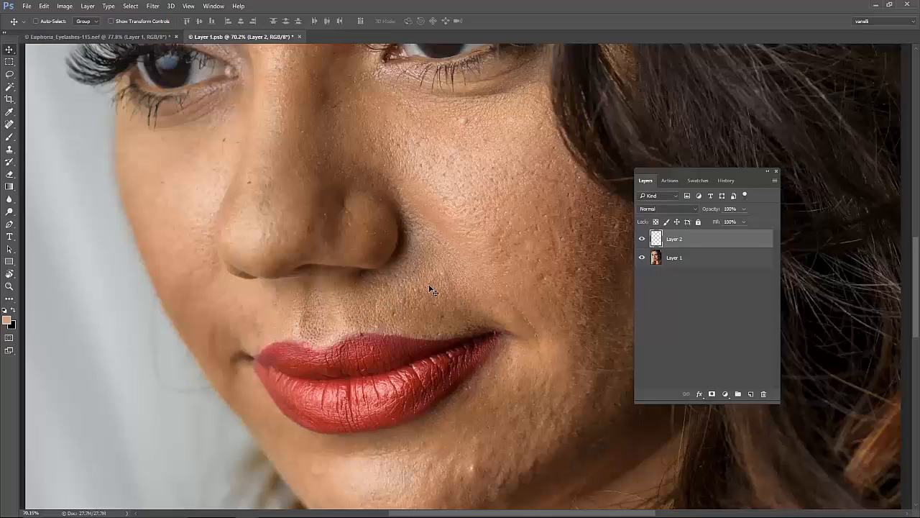
pyautogui.click(10, 137)
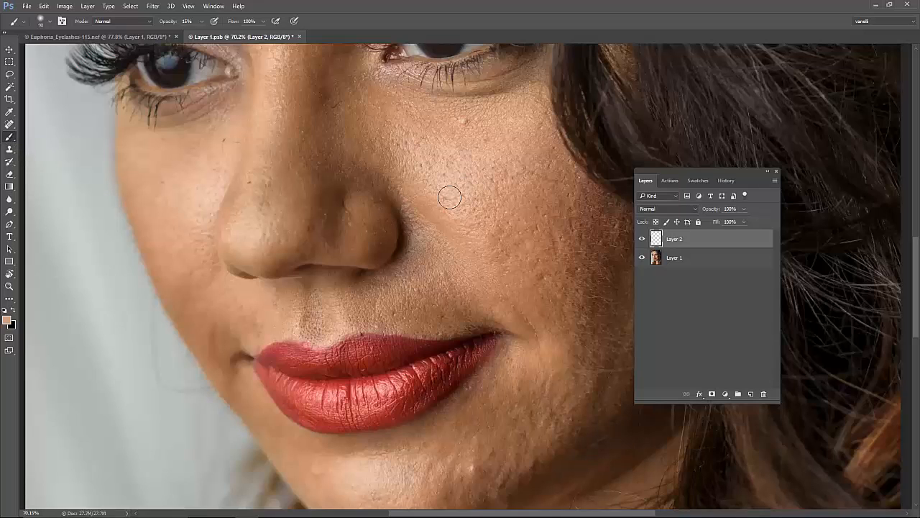
pyautogui.press('i')
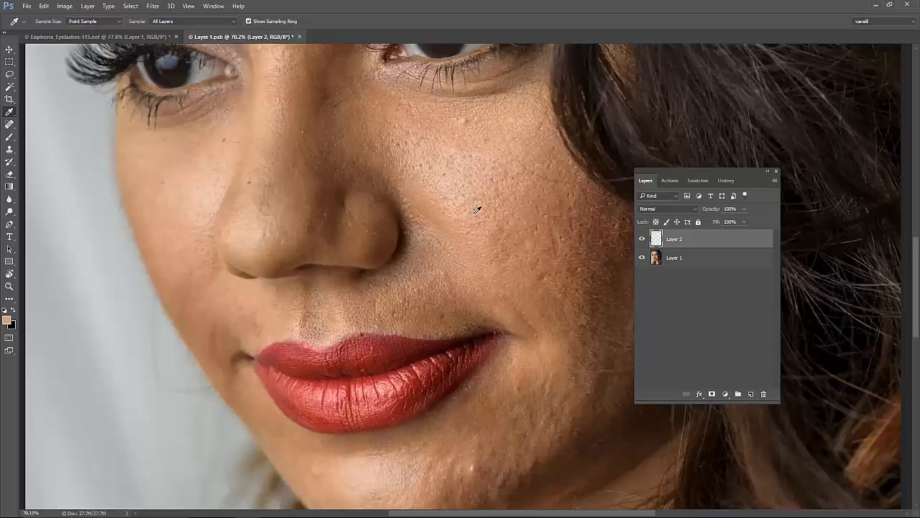
pyautogui.moveTo(468, 202)
pyautogui.mouseDown()
pyautogui.moveTo(490, 229)
pyautogui.moveTo(473, 213)
pyautogui.mouseUp()
pyautogui.press('b')
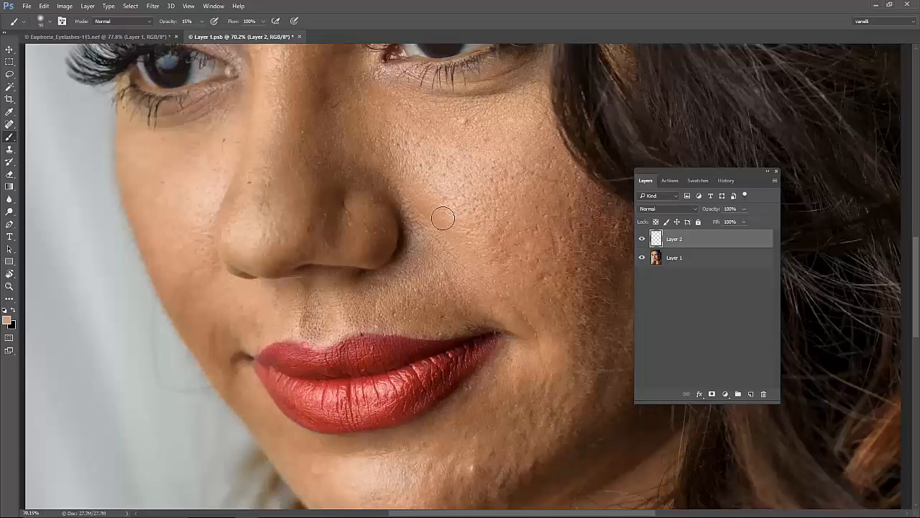
pyautogui.click(202, 21)
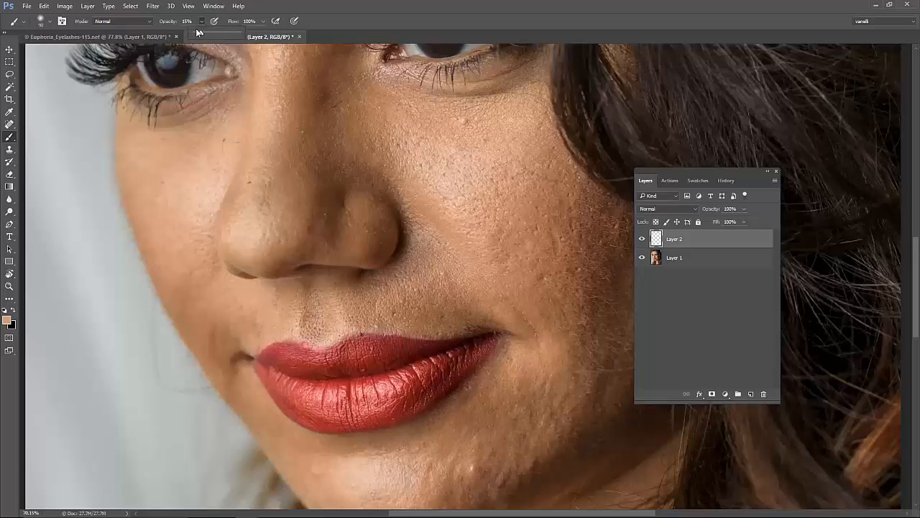
pyautogui.moveTo(201, 33); pyautogui.dragTo(244, 32)
pyautogui.moveTo(425, 215)
pyautogui.mouseDown()
pyautogui.moveTo(477, 288)
pyautogui.moveTo(424, 285)
pyautogui.moveTo(343, 300)
pyautogui.mouseUp()
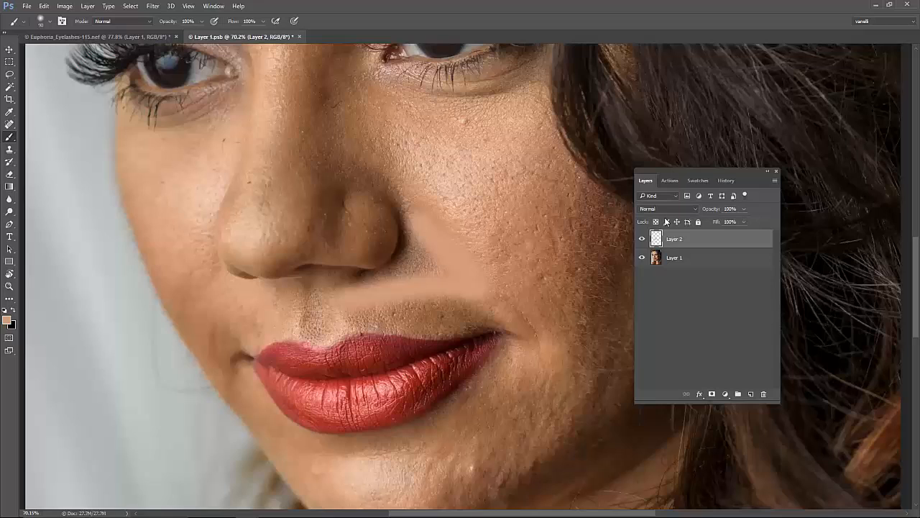
# Step: Try lowering the painted layer's opacity to 61%
pyautogui.click(744, 210)
pyautogui.moveTo(727, 225); pyautogui.dragTo(726, 225)
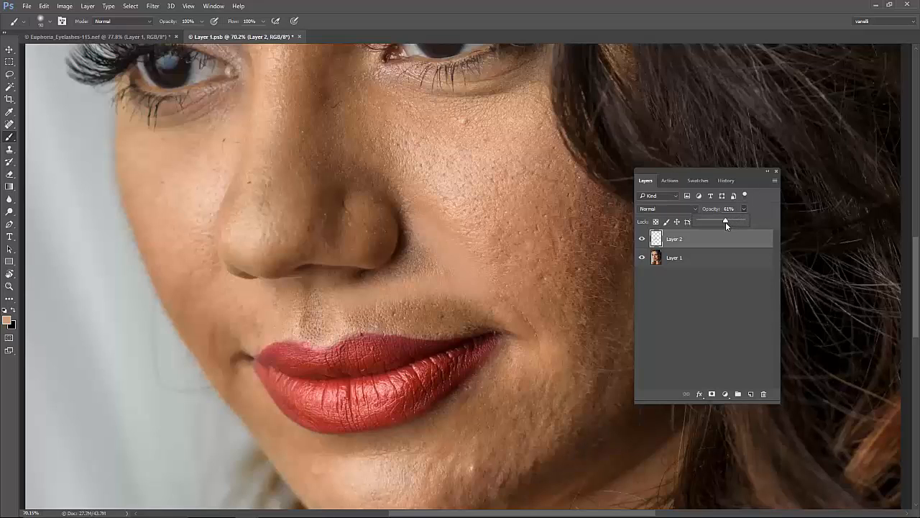
pyautogui.click(765, 223)
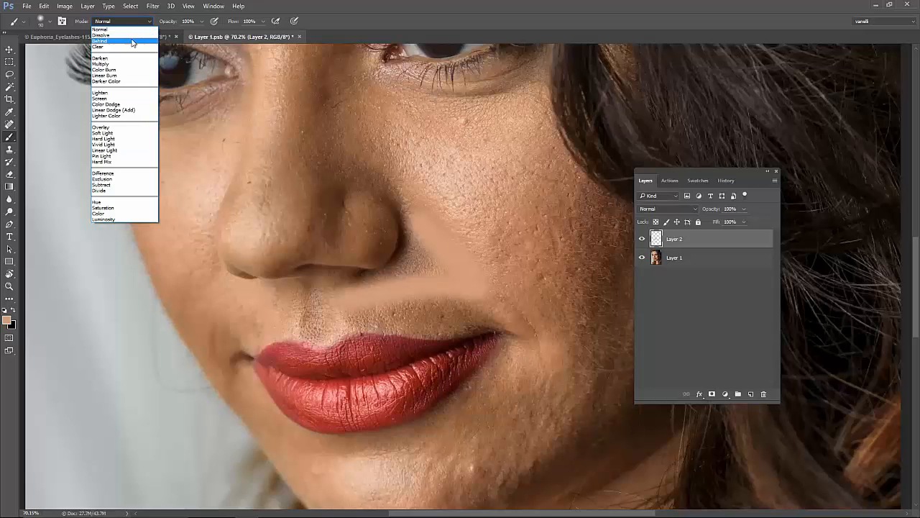
# Step: Set the brush opacity to 15% and replace the painted layer with a new empty layer
pyautogui.click(200, 22)
pyautogui.click(201, 20)
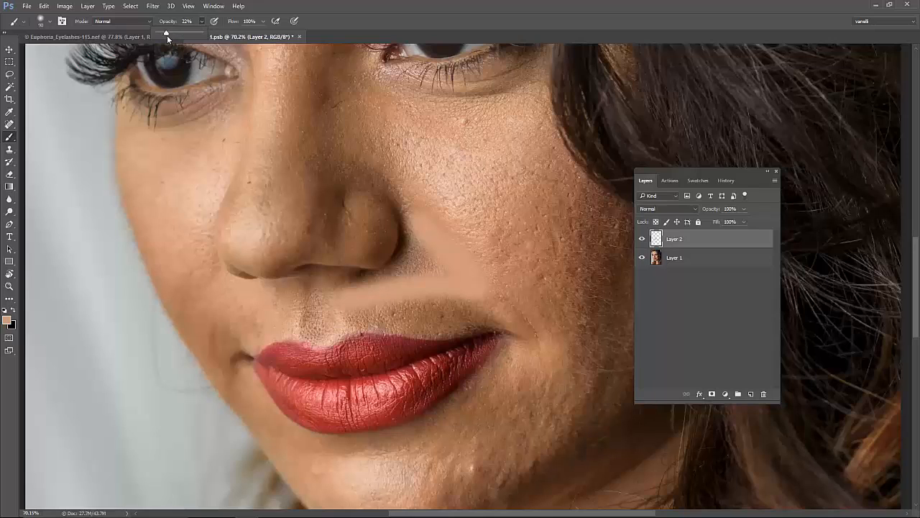
pyautogui.moveTo(166, 36); pyautogui.dragTo(158, 31)
pyautogui.click(190, 21)
pyautogui.write('15')
pyautogui.moveTo(728, 238); pyautogui.dragTo(763, 394)
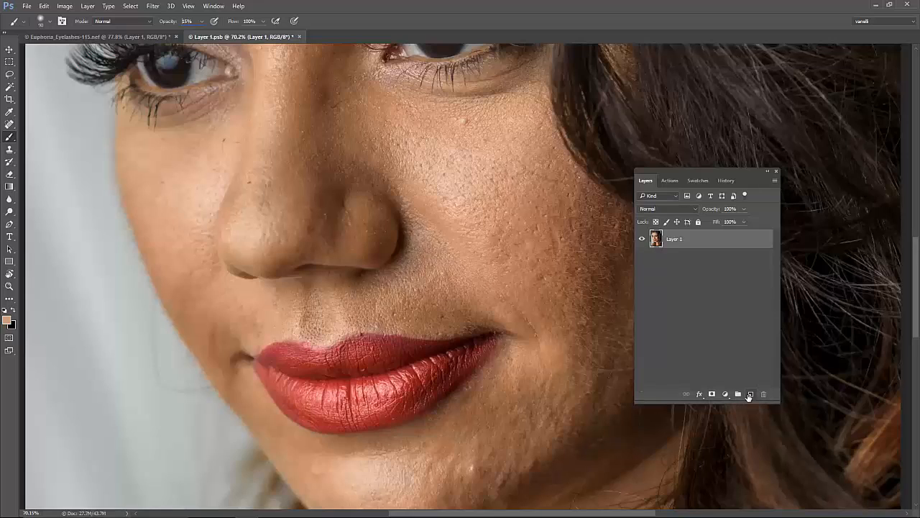
pyautogui.click(751, 394)
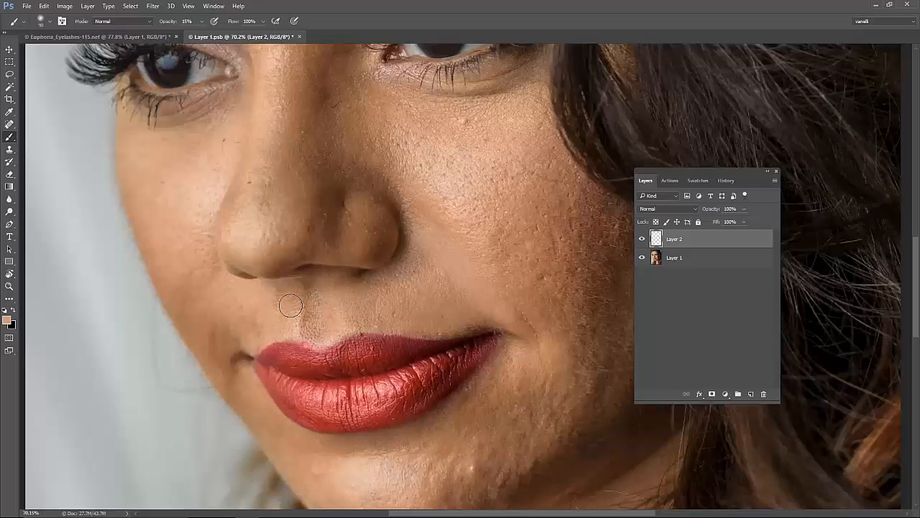
# Step: Sample the skin tone near the mouth corner, paint it at 15% opacity above the upper lip and beside the nose, and view the strokes alone
pyautogui.press('i')
pyautogui.click(233, 312)
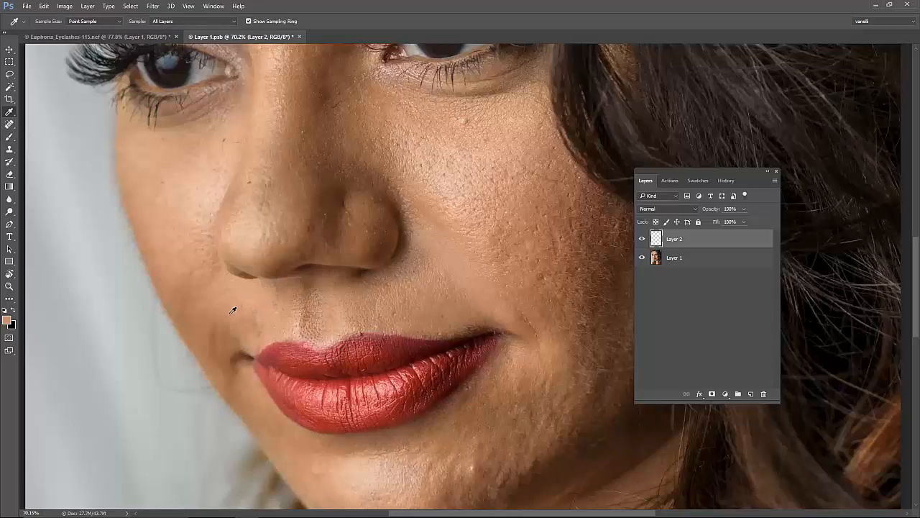
pyautogui.click(233, 312)
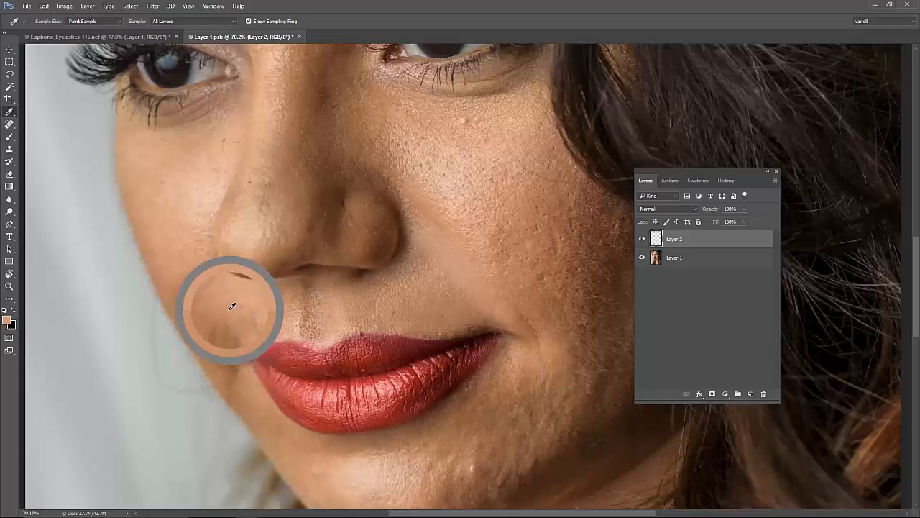
pyautogui.press('b')
pyautogui.moveTo(270, 302)
pyautogui.mouseDown()
pyautogui.moveTo(255, 318)
pyautogui.moveTo(278, 296)
pyautogui.moveTo(263, 314)
pyautogui.moveTo(271, 290)
pyautogui.moveTo(233, 281)
pyautogui.moveTo(247, 312)
pyautogui.moveTo(299, 295)
pyautogui.moveTo(274, 312)
pyautogui.moveTo(332, 301)
pyautogui.moveTo(312, 285)
pyautogui.moveTo(311, 319)
pyautogui.moveTo(323, 294)
pyautogui.moveTo(284, 294)
pyautogui.moveTo(299, 332)
pyautogui.mouseUp()
pyautogui.moveTo(415, 272)
pyautogui.mouseDown()
pyautogui.moveTo(364, 275)
pyautogui.moveTo(362, 300)
pyautogui.moveTo(440, 325)
pyautogui.moveTo(480, 302)
pyautogui.moveTo(450, 292)
pyautogui.moveTo(394, 301)
pyautogui.moveTo(441, 276)
pyautogui.moveTo(393, 286)
pyautogui.moveTo(441, 255)
pyautogui.moveTo(404, 284)
pyautogui.moveTo(437, 304)
pyautogui.moveTo(465, 307)
pyautogui.moveTo(410, 328)
pyautogui.moveTo(451, 306)
pyautogui.mouseUp()
pyautogui.click(642, 258)
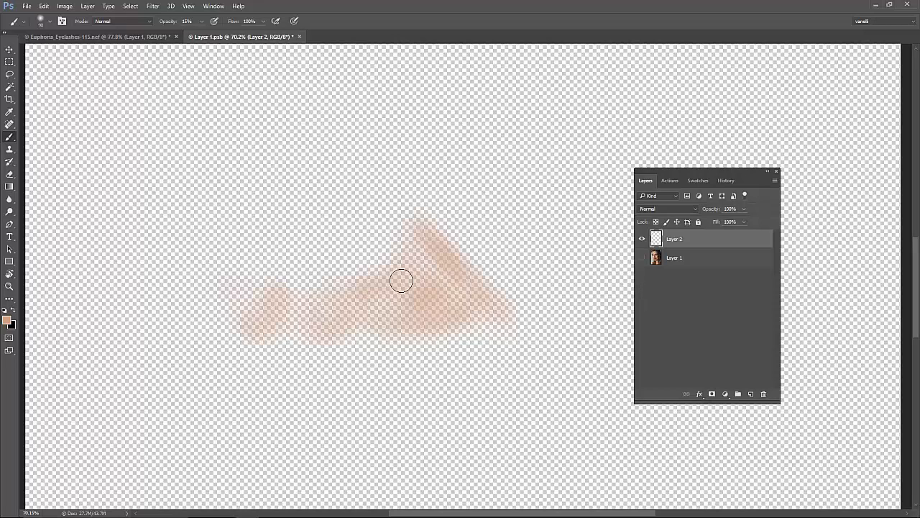
pyautogui.click(642, 257)
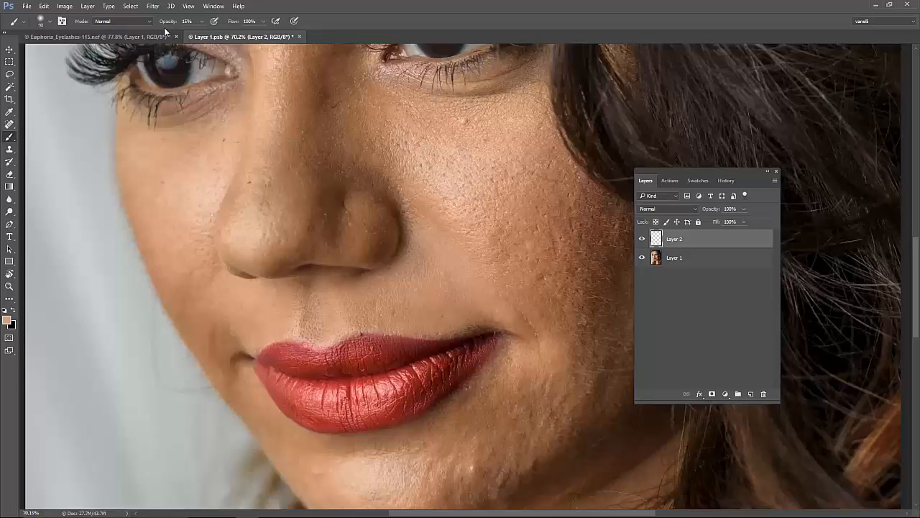
# Step: Add about 8% uniform, monochromatic noise to the painted Layer 2
pyautogui.click(154, 6)
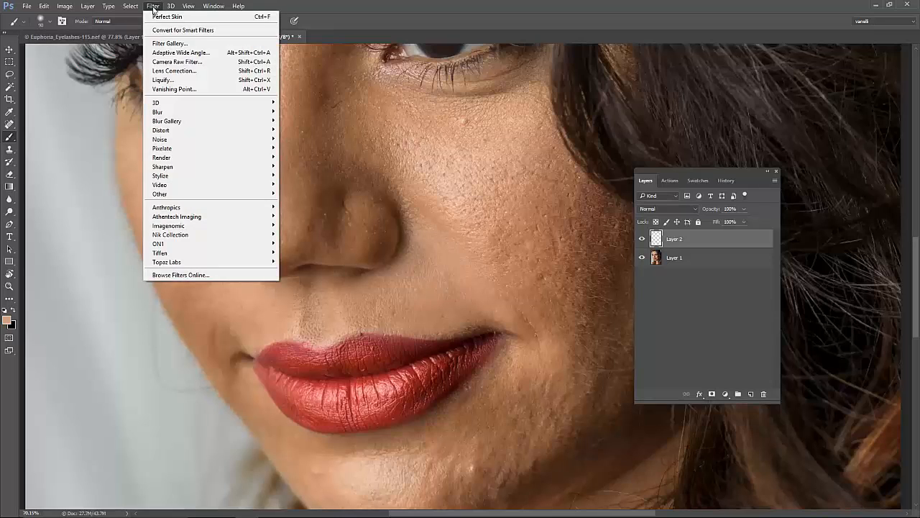
pyautogui.moveTo(160, 140)
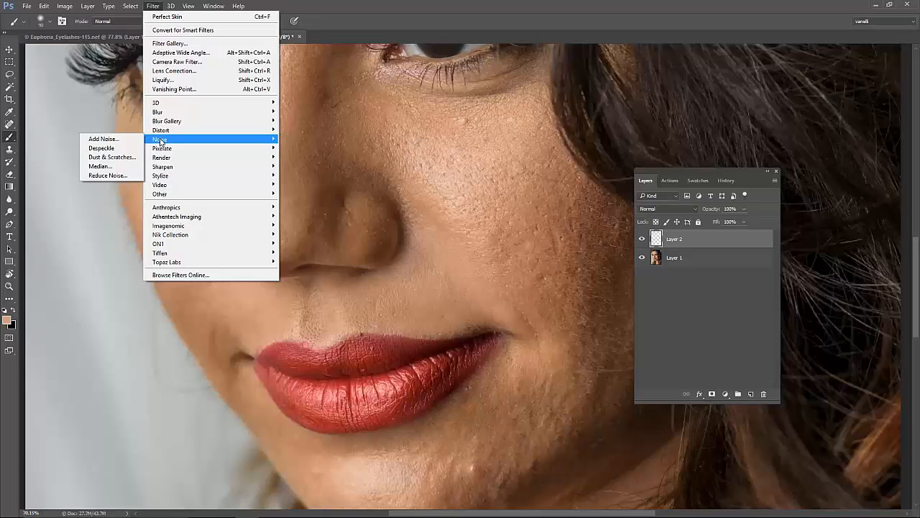
pyautogui.click(102, 139)
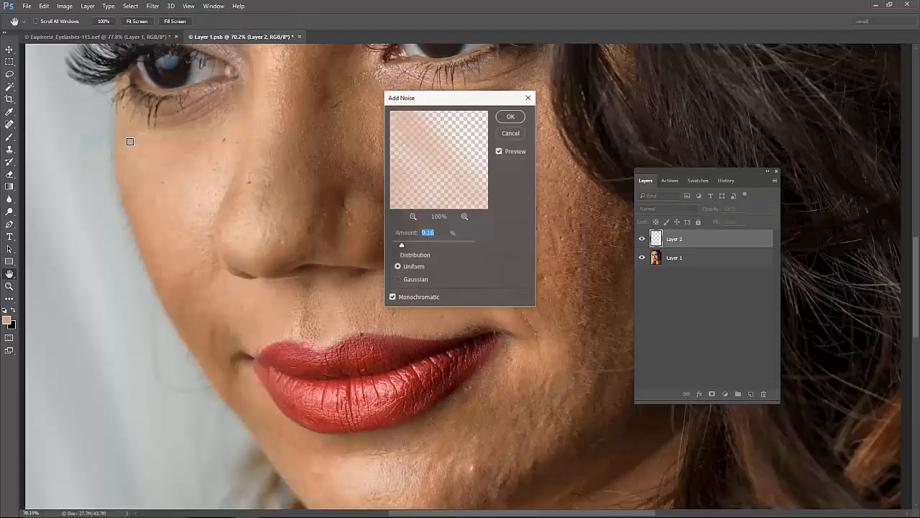
pyautogui.moveTo(477, 103); pyautogui.dragTo(553, 85)
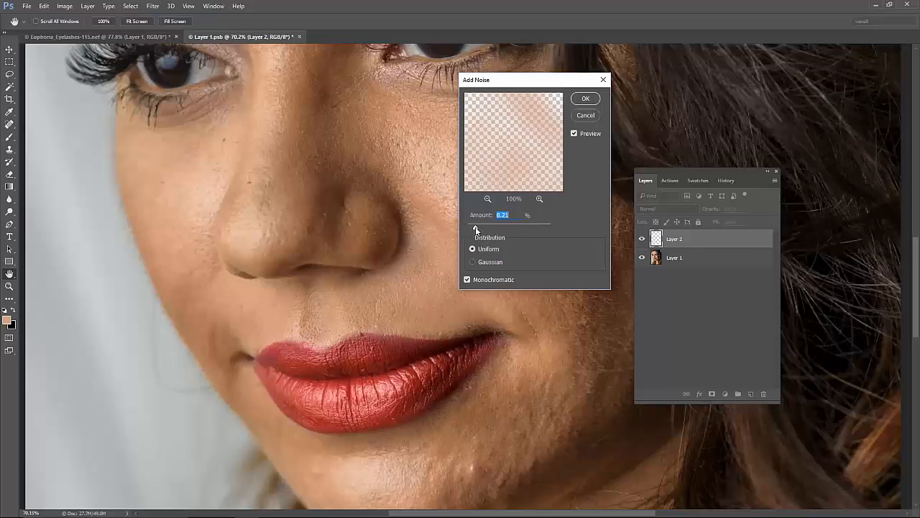
pyautogui.click(585, 99)
pyautogui.press('b')
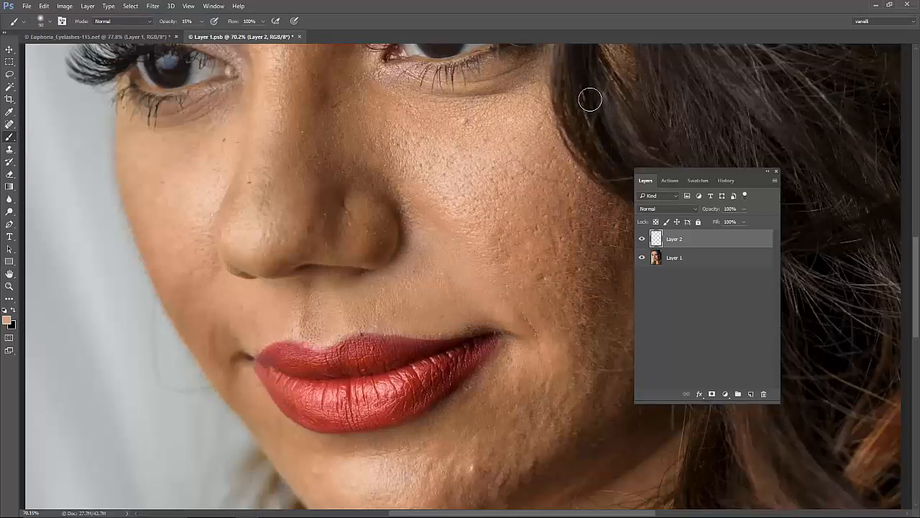
# Step: Apply a Gaussian Blur with a 1.4-pixel radius to the painted layer and lower its opacity to 37%
pyautogui.click(152, 6)
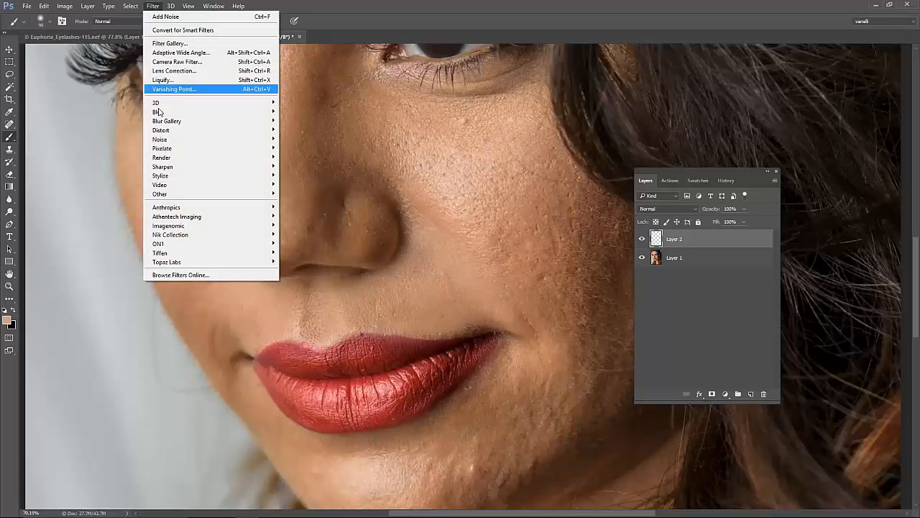
pyautogui.moveTo(164, 112)
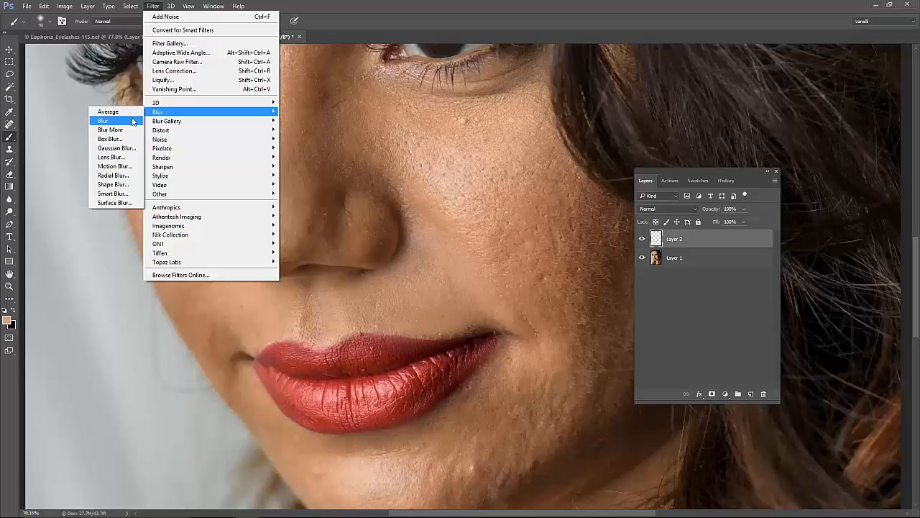
pyautogui.click(112, 148)
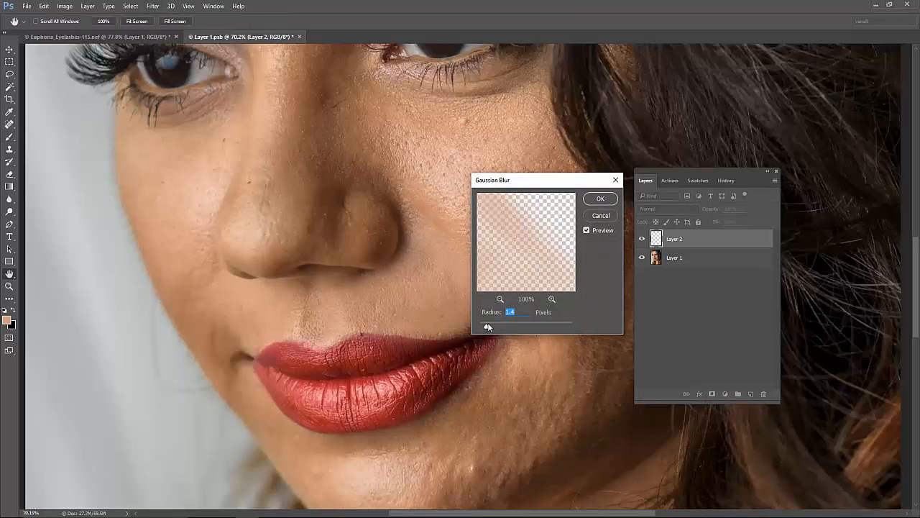
pyautogui.click(595, 201)
pyautogui.press('b')
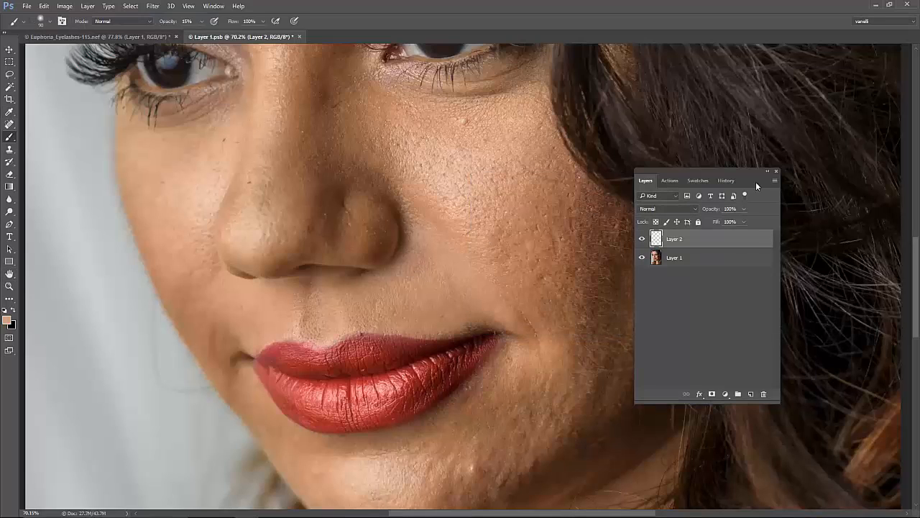
pyautogui.click(743, 222)
pyautogui.moveTo(725, 223); pyautogui.dragTo(722, 223)
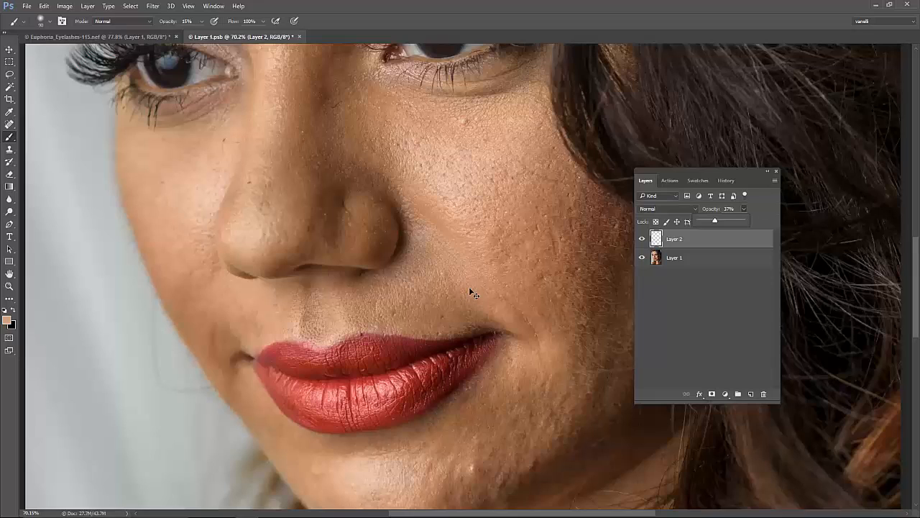
# Step: Save the Smart Object contents and inspect the retouched skin in Euphoria_Eyelashes-115.nef, overall and close up
pyautogui.hotkey('ctrl', 's')
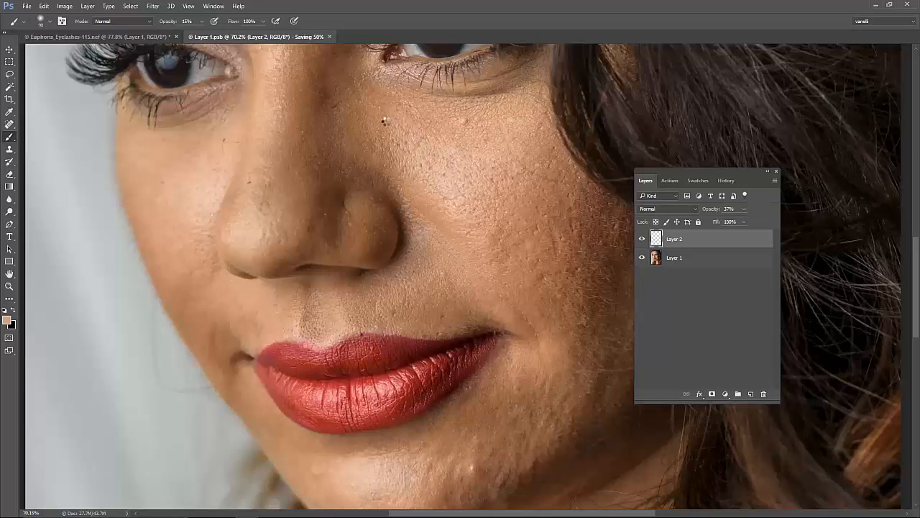
pyautogui.click(136, 36)
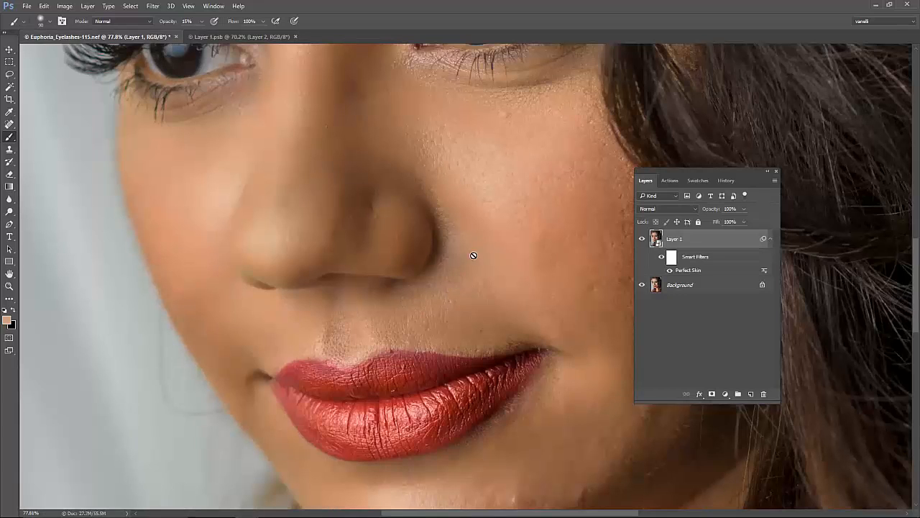
pyautogui.scroll(-3, 470, 255)
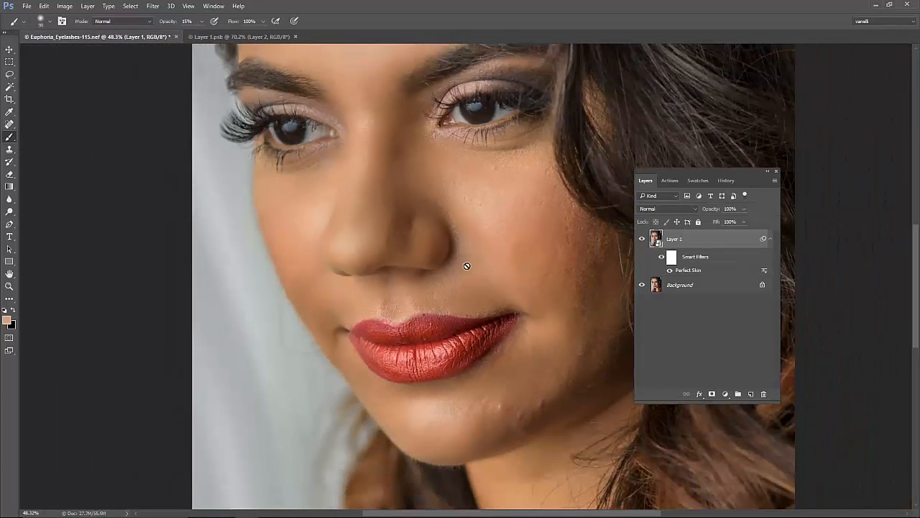
pyautogui.scroll(3, 464, 293)
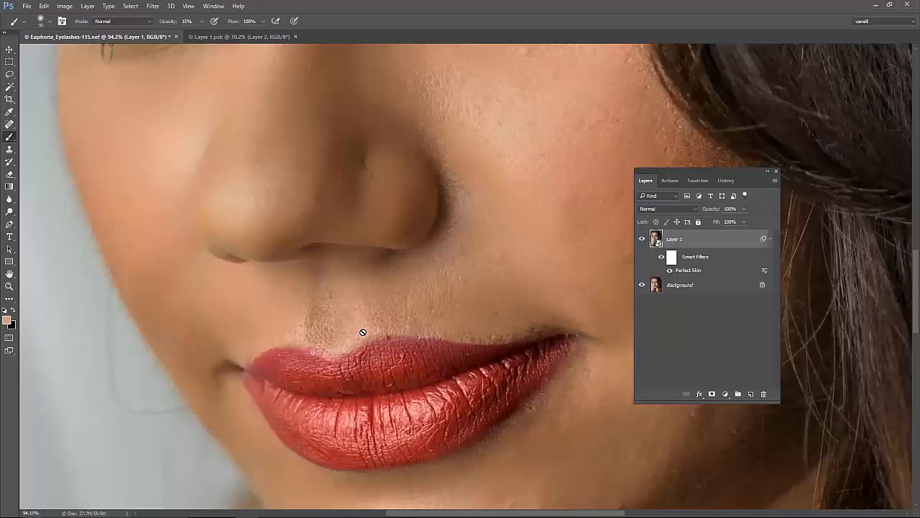
# Step: Back in Layer 1.psb, add a new layer and name the painted layer Skin 1 and the new one Skin 2
pyautogui.click(238, 36)
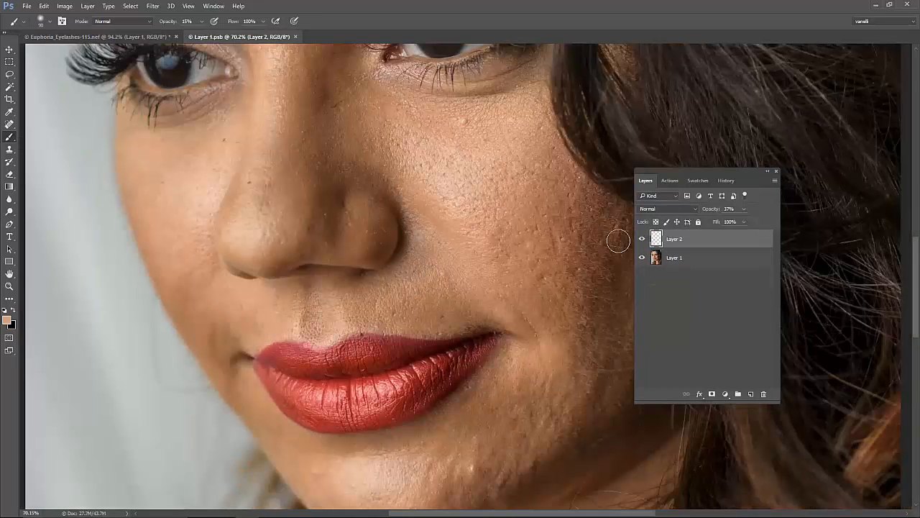
pyautogui.click(751, 395)
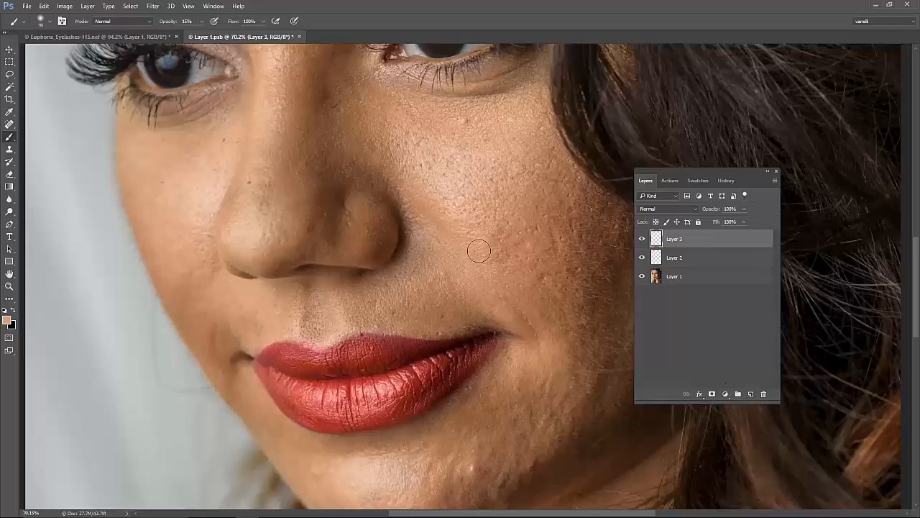
pyautogui.doubleClick(676, 259)
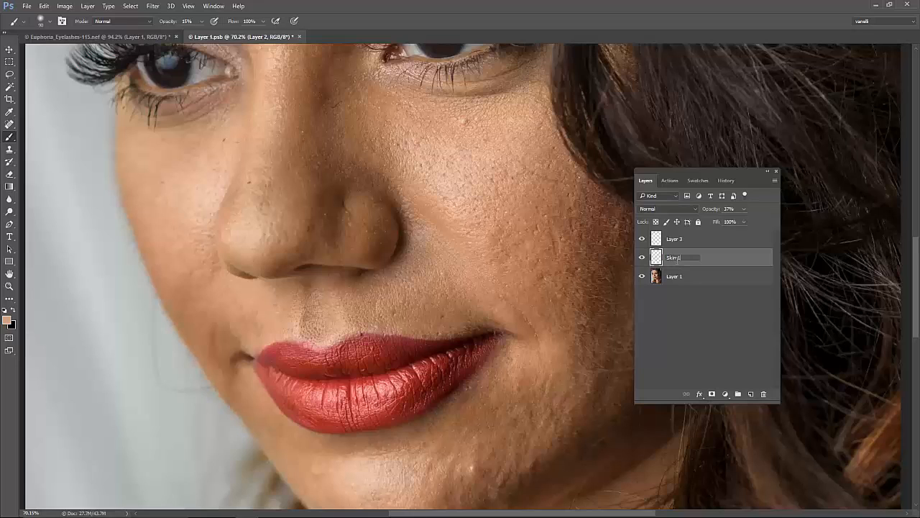
pyautogui.write('Skin 1')
pyautogui.press('Return')
pyautogui.doubleClick(674, 240)
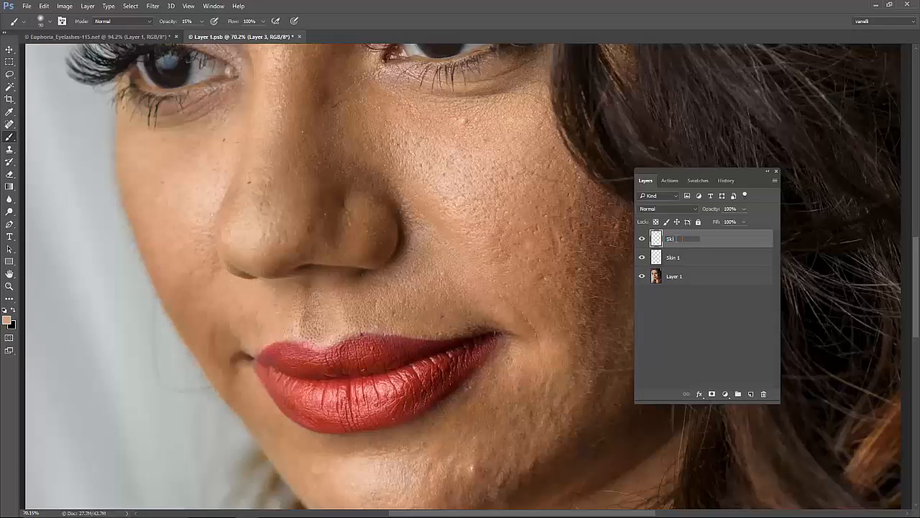
pyautogui.press('Return')
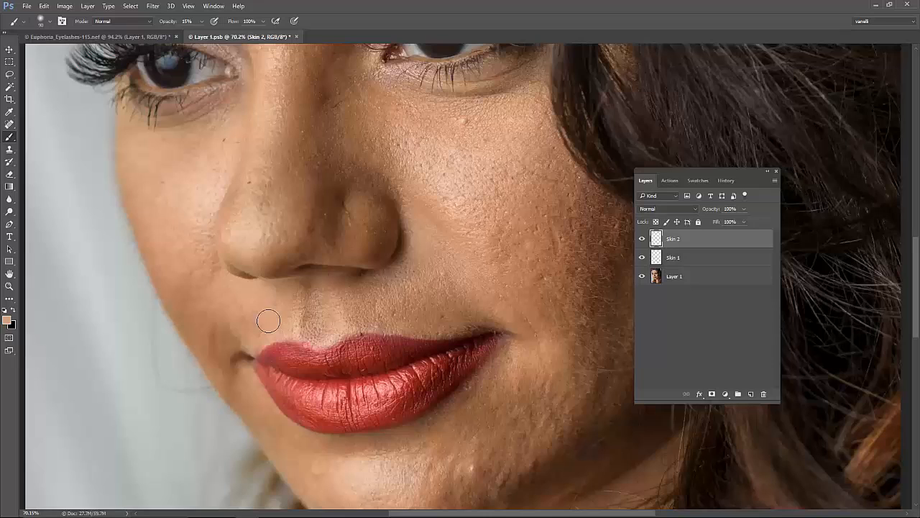
# Step: Add 7.73% uniform, monochromatic noise to the Skin 2 layer
pyautogui.click(154, 7)
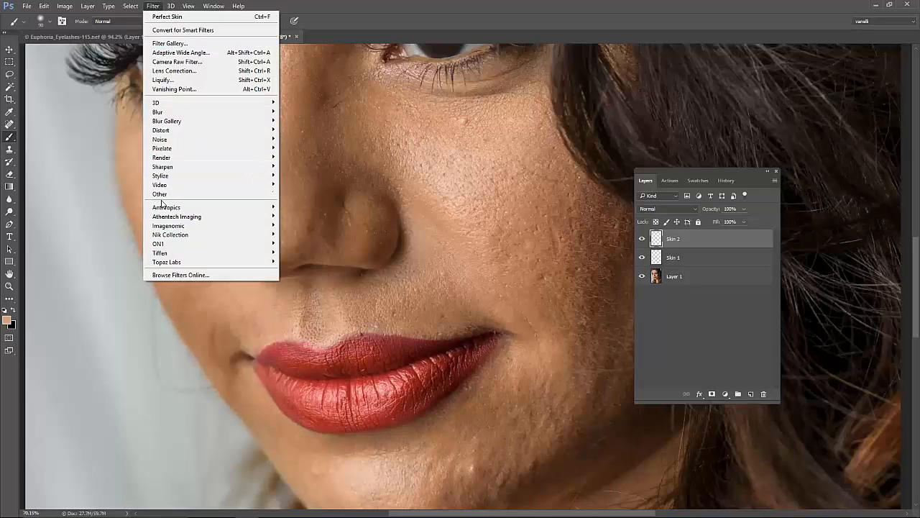
pyautogui.click(125, 137)
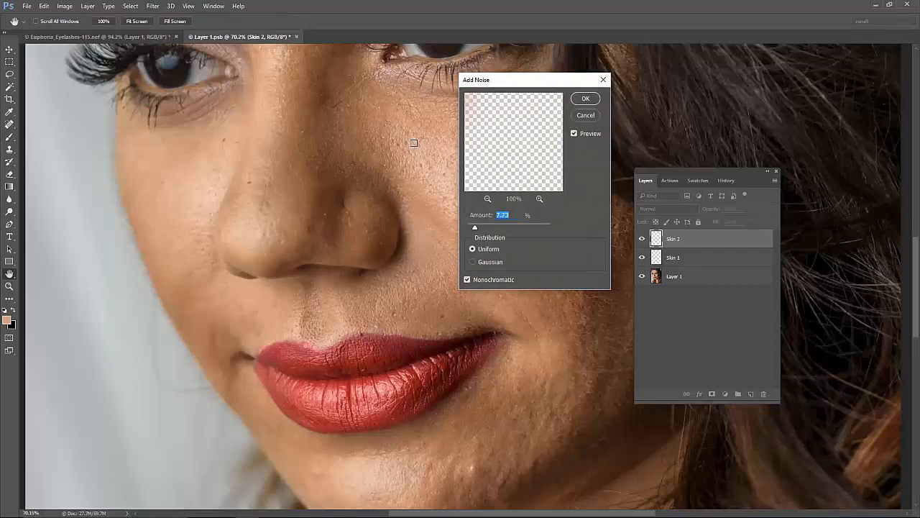
pyautogui.click(586, 99)
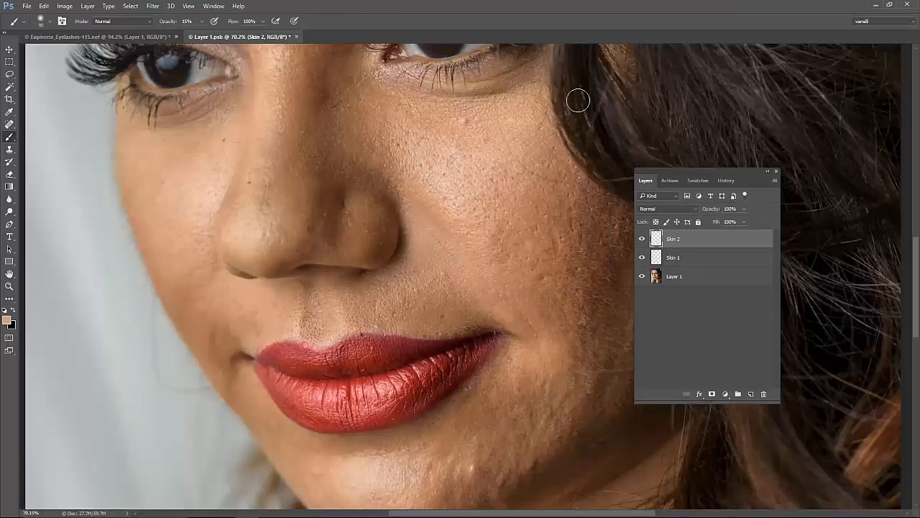
# Step: Apply a Gaussian Blur with a 1.4-pixel radius to the Skin 2 layer and lower its opacity to 46%
pyautogui.click(154, 6)
pyautogui.moveTo(172, 112)
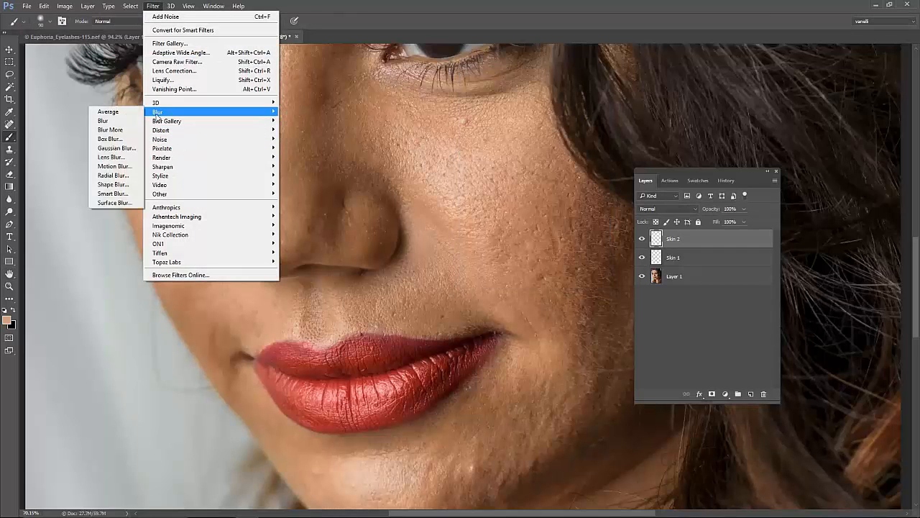
pyautogui.click(115, 147)
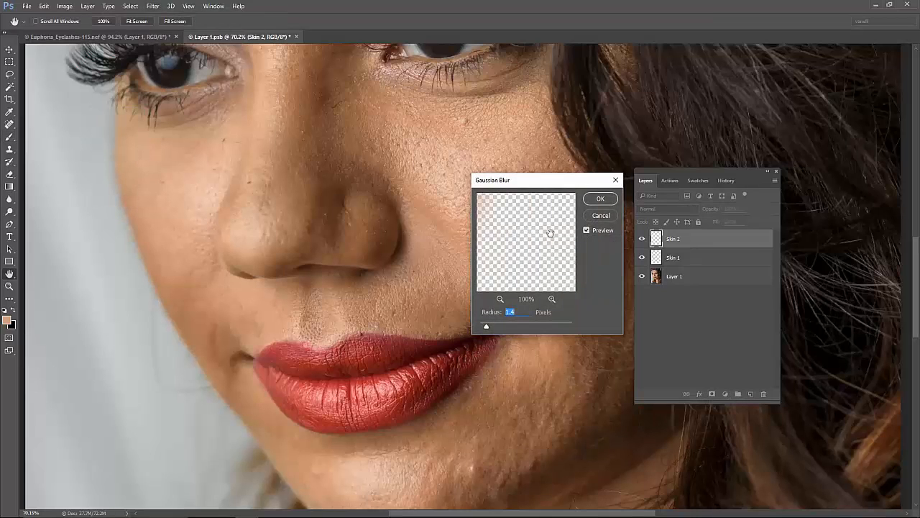
pyautogui.click(601, 200)
pyautogui.press('b')
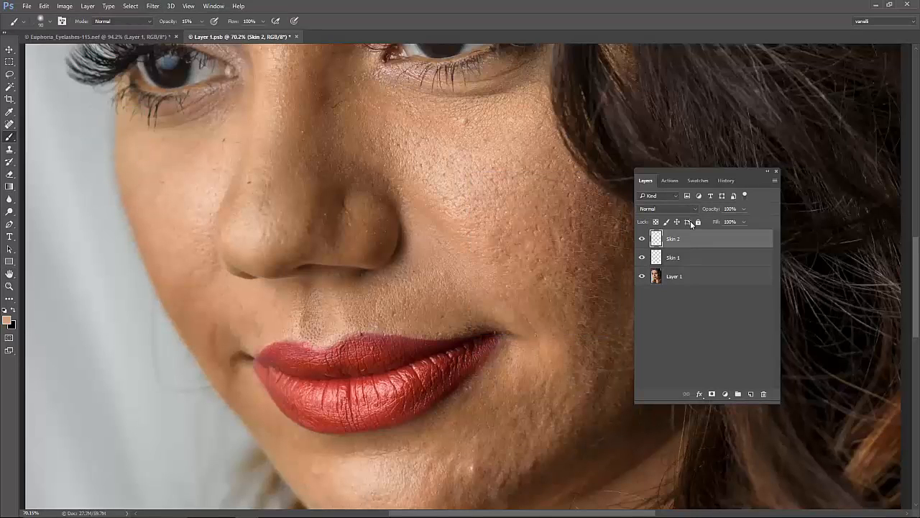
pyautogui.click(743, 209)
pyautogui.moveTo(744, 222); pyautogui.dragTo(742, 223)
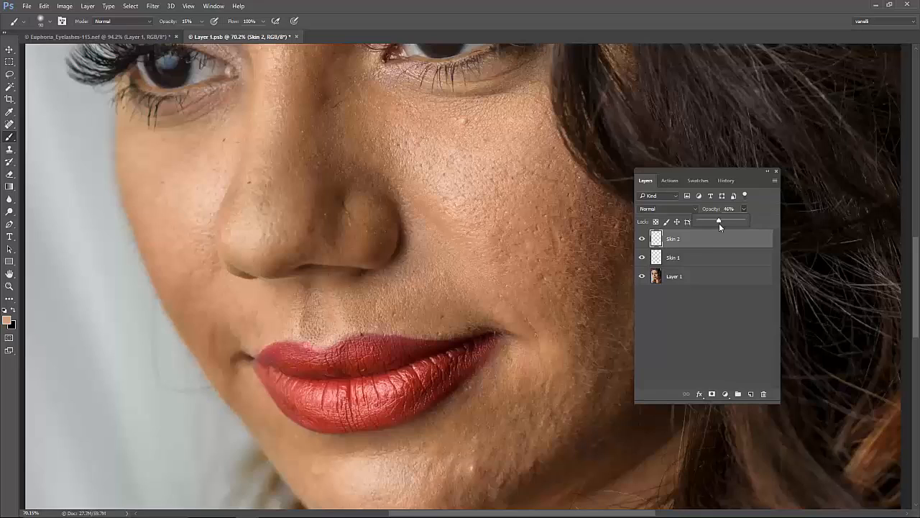
pyautogui.click(710, 242)
# Step: Save the Smart Object contents again and review the whole portrait in the main document
pyautogui.hotkey('ctrl', 's')
pyautogui.click(151, 38)
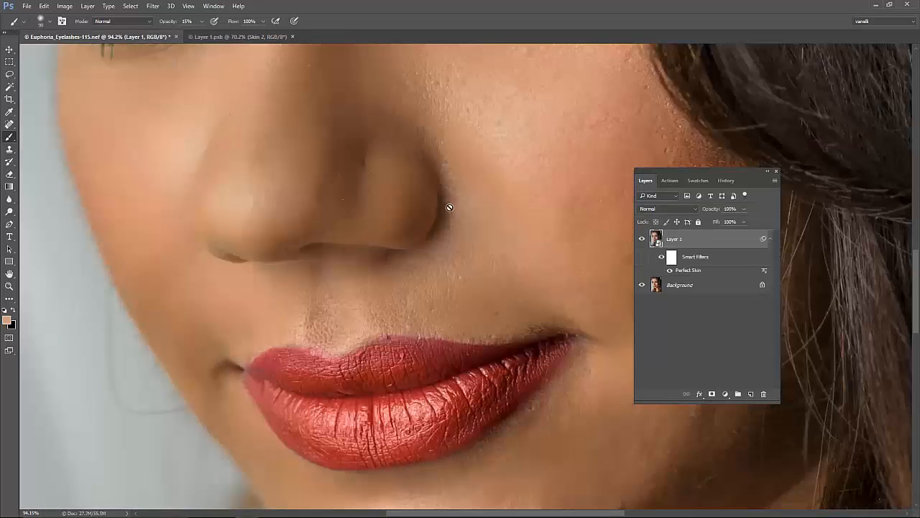
pyautogui.hotkey('ctrl', '0')
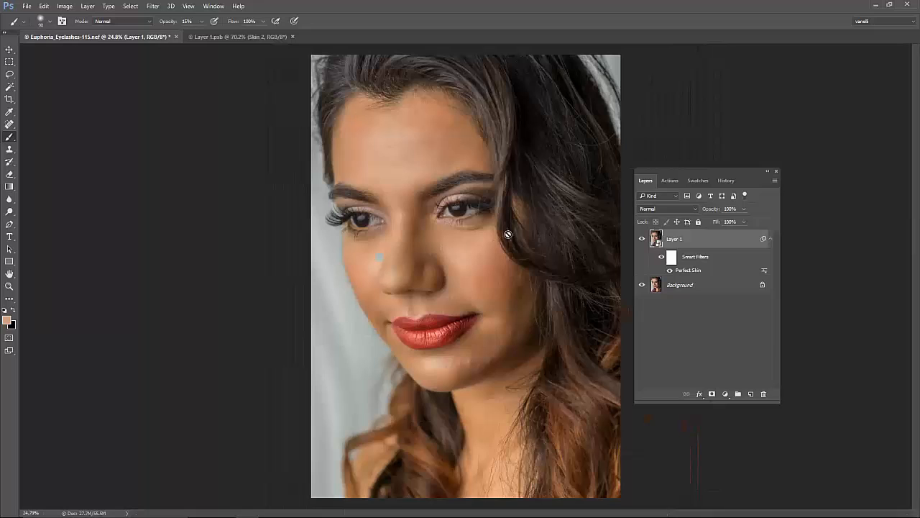
# Step: Add another new layer above Skin 2 in Layer 1.psb and name it Blimishes
pyautogui.click(252, 37)
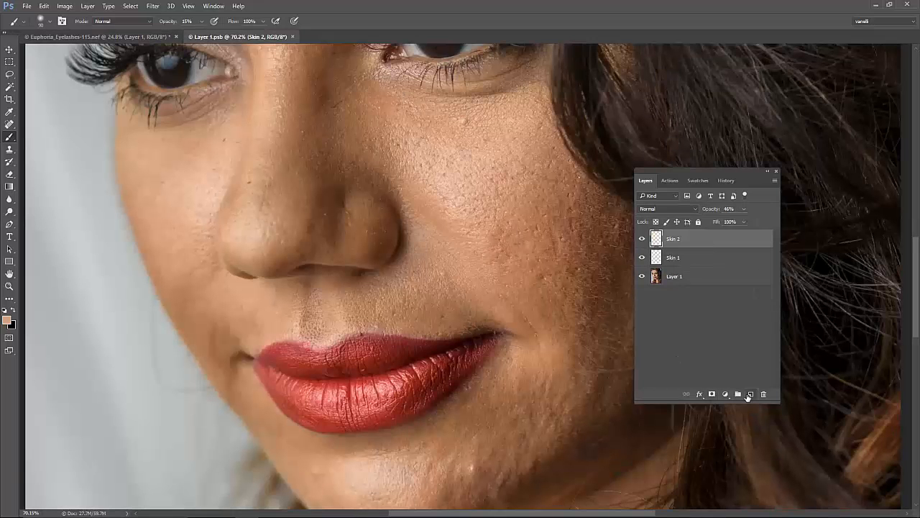
pyautogui.click(750, 394)
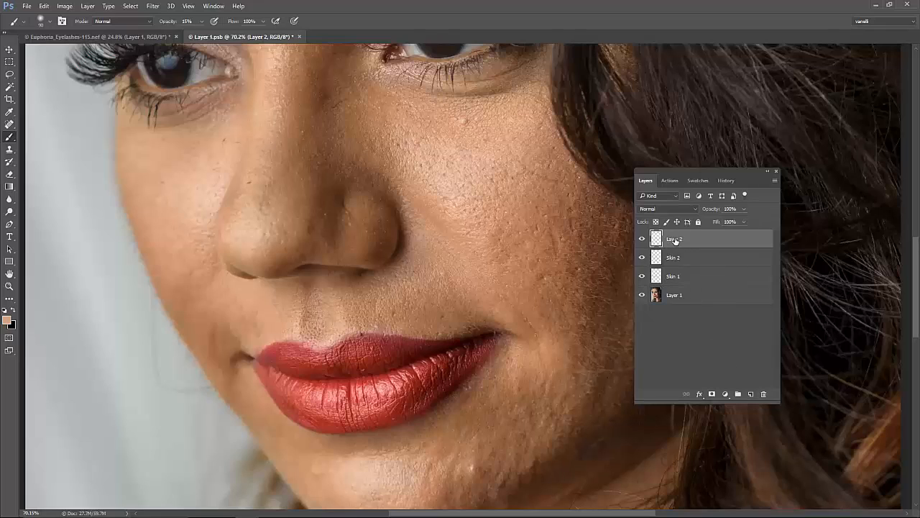
pyautogui.doubleClick(676, 240)
pyautogui.write('Blimishes')
pyautogui.press('Return')
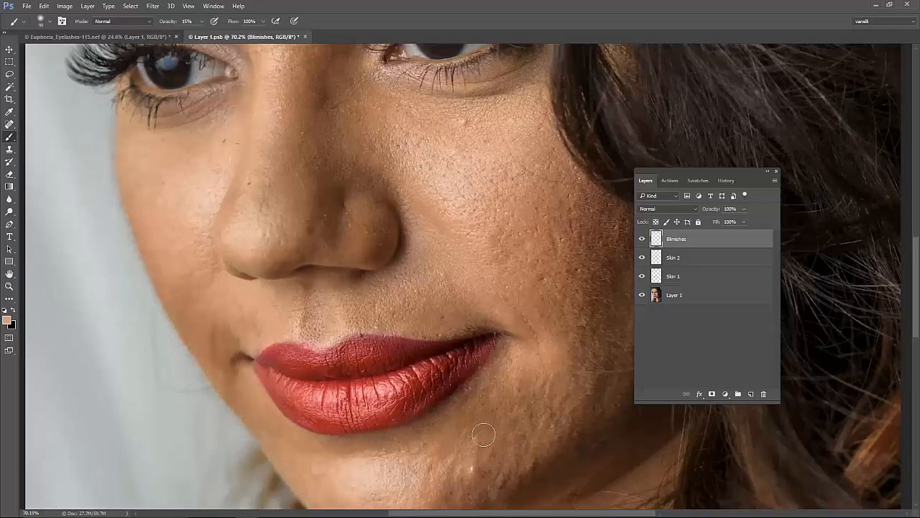
# Step: Remove the stray hairs against the backdrop beside the cheek using a size-20 Content-Aware Spot Healing Brush on the Blimishes layer
pyautogui.moveTo(427, 404); pyautogui.dragTo(416, 336)
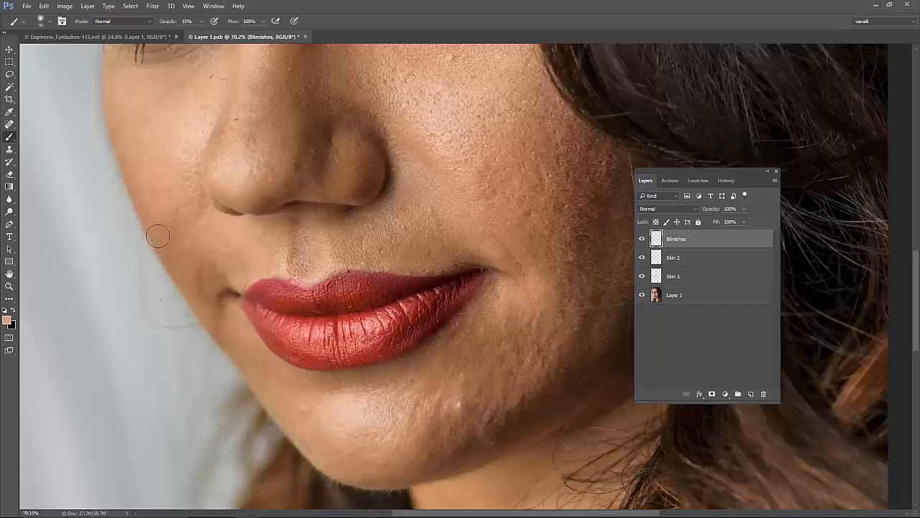
pyautogui.moveTo(453, 243); pyautogui.dragTo(400, 322)
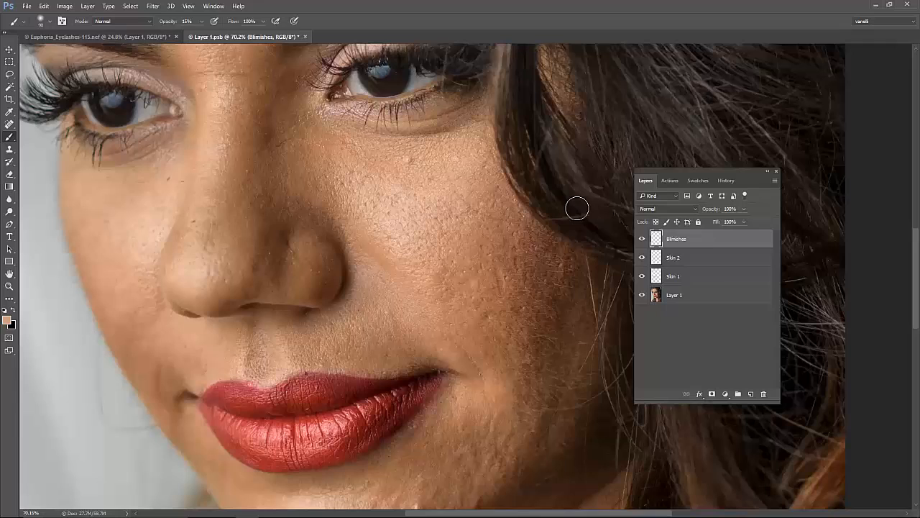
pyautogui.click(9, 124)
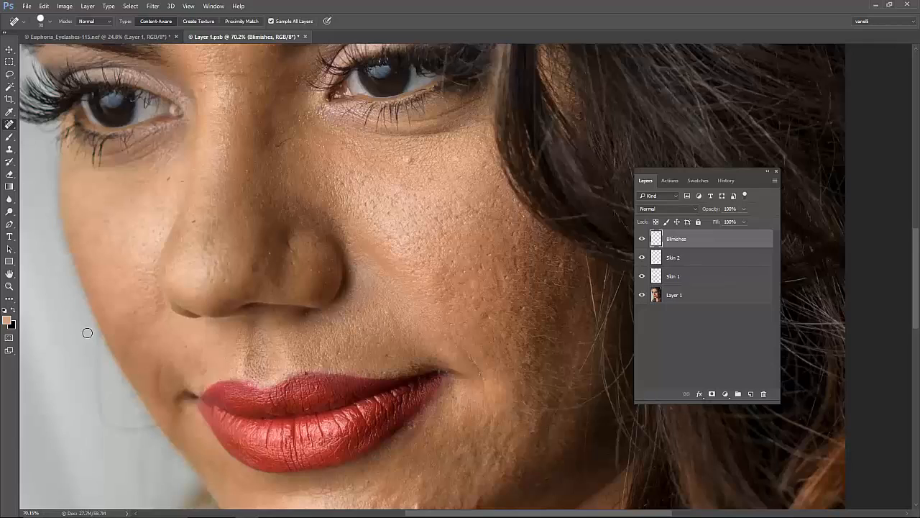
pyautogui.press('[')
pyautogui.moveTo(97, 333)
pyautogui.mouseDown()
pyautogui.moveTo(109, 426)
pyautogui.moveTo(143, 433)
pyautogui.moveTo(182, 418)
pyautogui.moveTo(113, 430)
pyautogui.mouseUp()
pyautogui.moveTo(105, 346)
pyautogui.mouseDown()
pyautogui.moveTo(97, 379)
pyautogui.moveTo(105, 419)
pyautogui.mouseUp()
# Step: Heal the small bumps on the cheek below the eye nearest the hair
pyautogui.moveTo(452, 248); pyautogui.dragTo(353, 364)
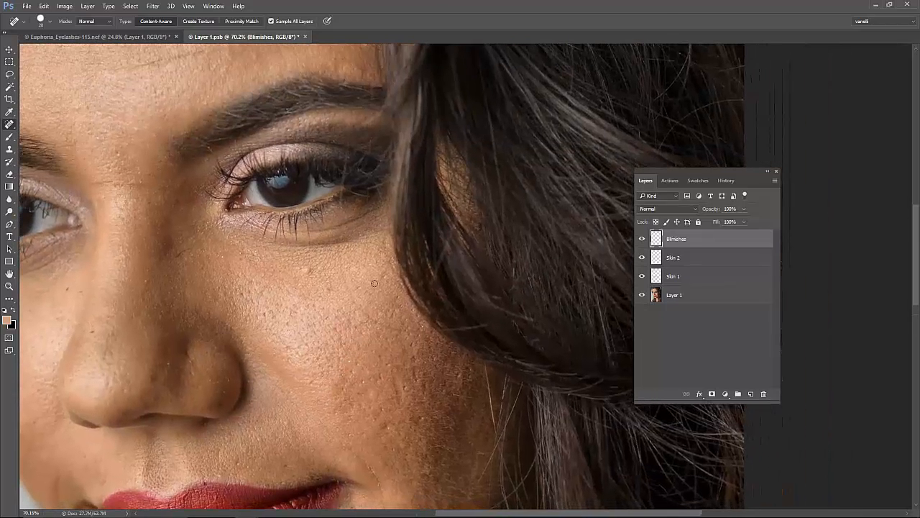
pyautogui.moveTo(354, 107)
pyautogui.mouseDown()
pyautogui.moveTo(343, 280)
pyautogui.moveTo(366, 319)
pyautogui.moveTo(453, 330)
pyautogui.mouseUp()
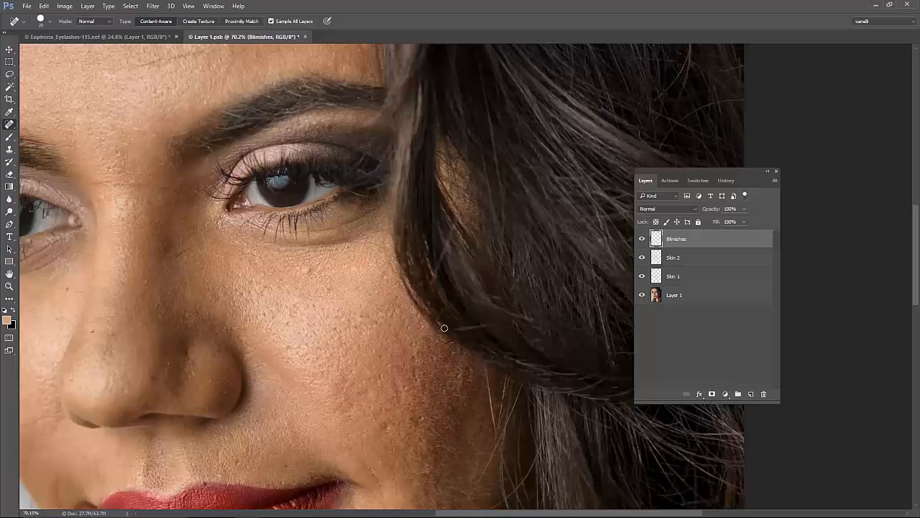
pyautogui.moveTo(305, 266)
pyautogui.mouseDown()
pyautogui.moveTo(309, 273)
pyautogui.moveTo(311, 264)
pyautogui.mouseUp()
# Step: Heal the blemishes on the chin and along the jaw below the lips
pyautogui.moveTo(266, 259); pyautogui.dragTo(447, 173)
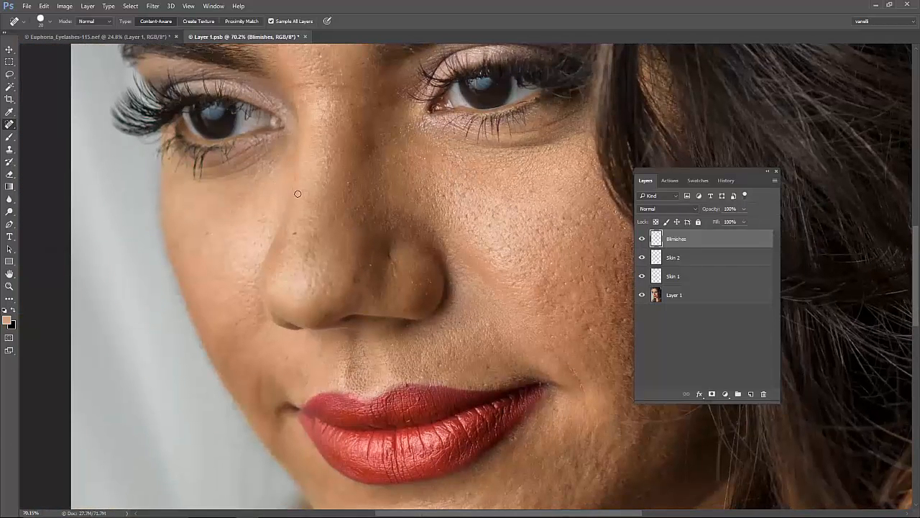
pyautogui.moveTo(483, 267); pyautogui.dragTo(421, 105)
pyautogui.click(496, 364)
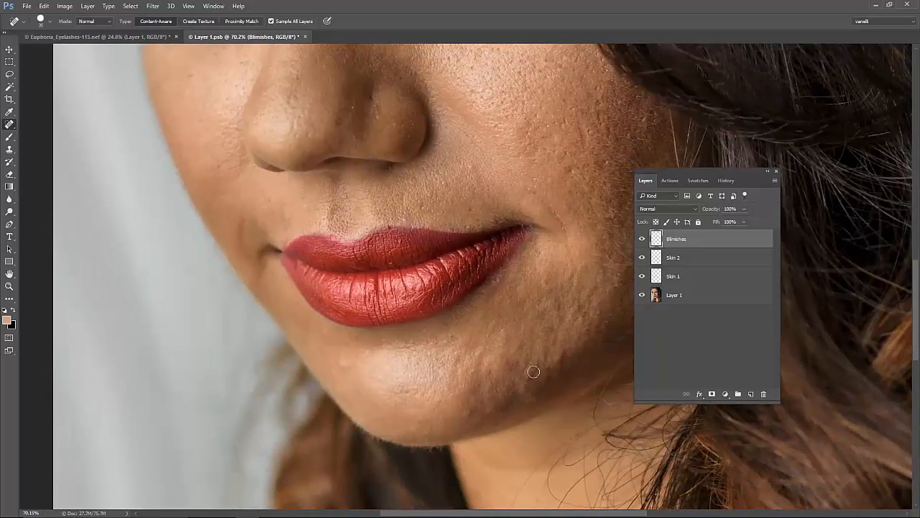
pyautogui.moveTo(533, 372)
pyautogui.mouseDown()
pyautogui.moveTo(514, 381)
pyautogui.moveTo(519, 398)
pyautogui.moveTo(551, 362)
pyautogui.mouseUp()
pyautogui.moveTo(336, 360); pyautogui.dragTo(358, 355)
# Step: Compare the whole portrait with and without the Blimishes layer, leaving the layer visible
pyautogui.scroll(-12, 400, 342)
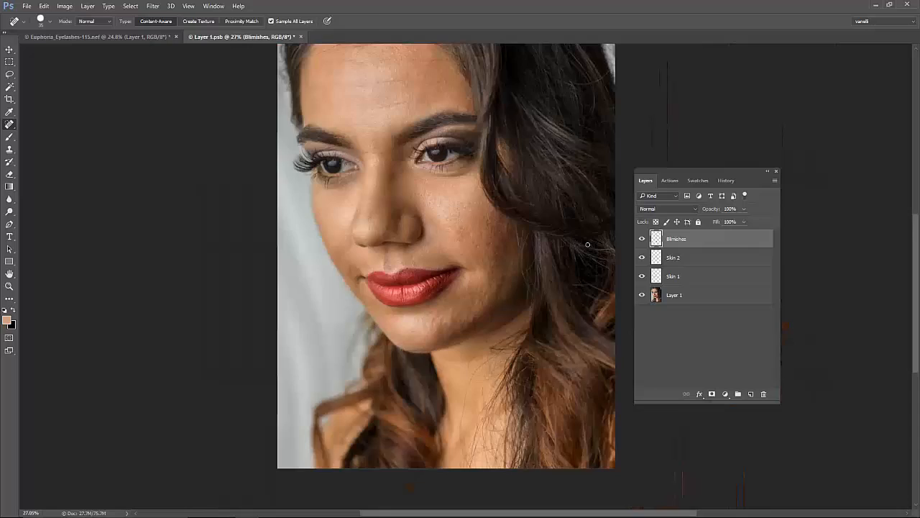
pyautogui.click(643, 242)
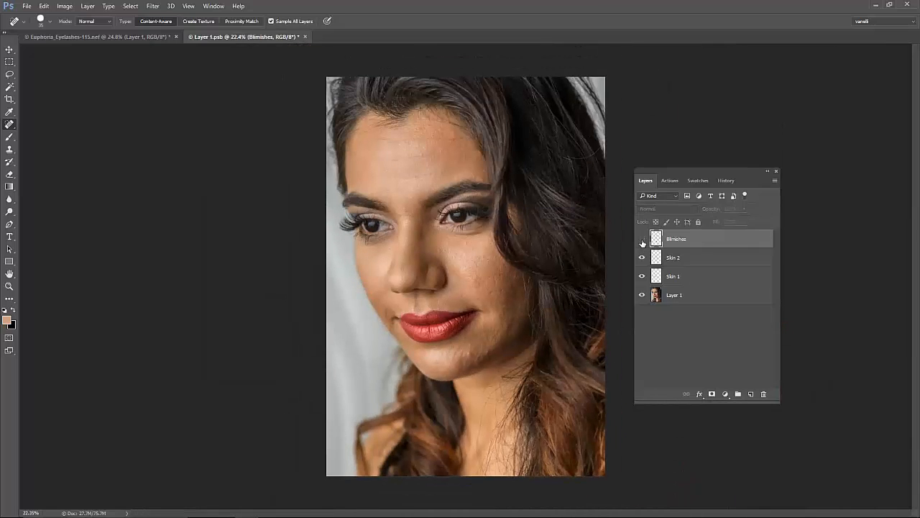
pyautogui.click(642, 240)
pyautogui.click(643, 240)
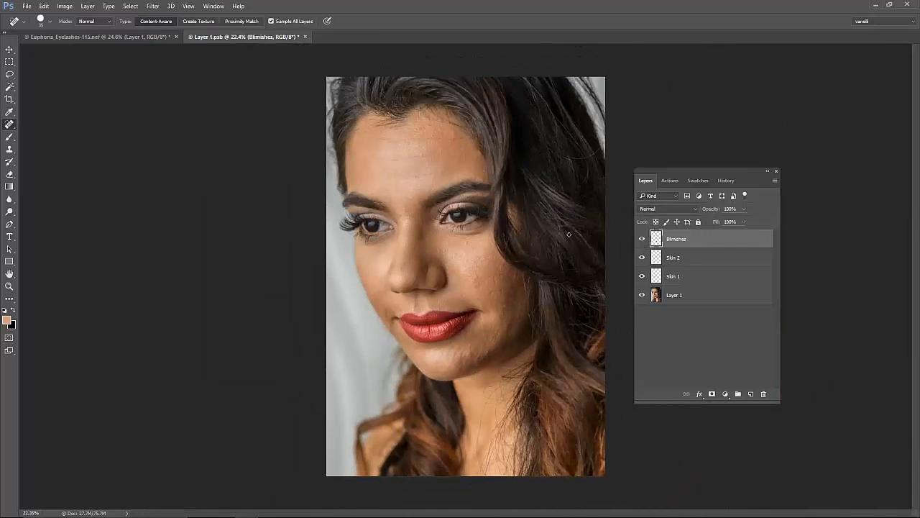
# Step: Save the Smart Object contents and compare the main document with and without Layer 1
pyautogui.hotkey('ctrl', 's')
pyautogui.click(144, 37)
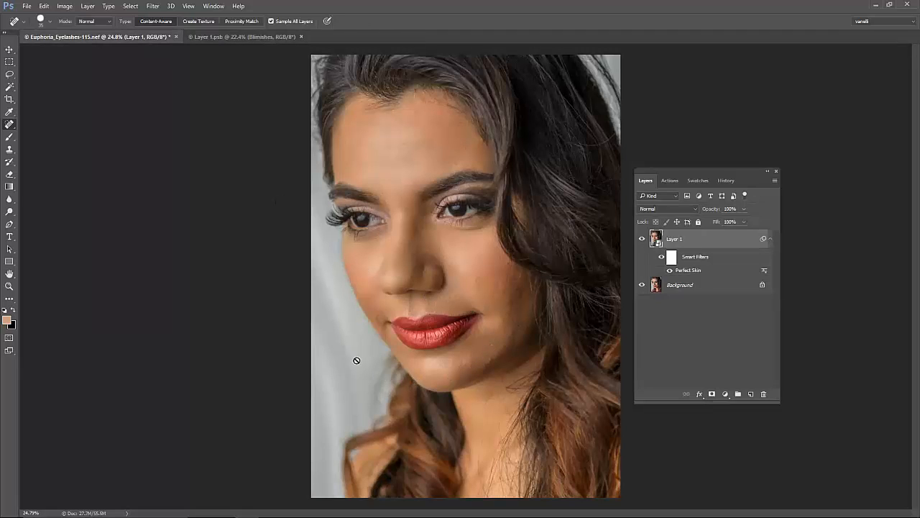
pyautogui.click(643, 239)
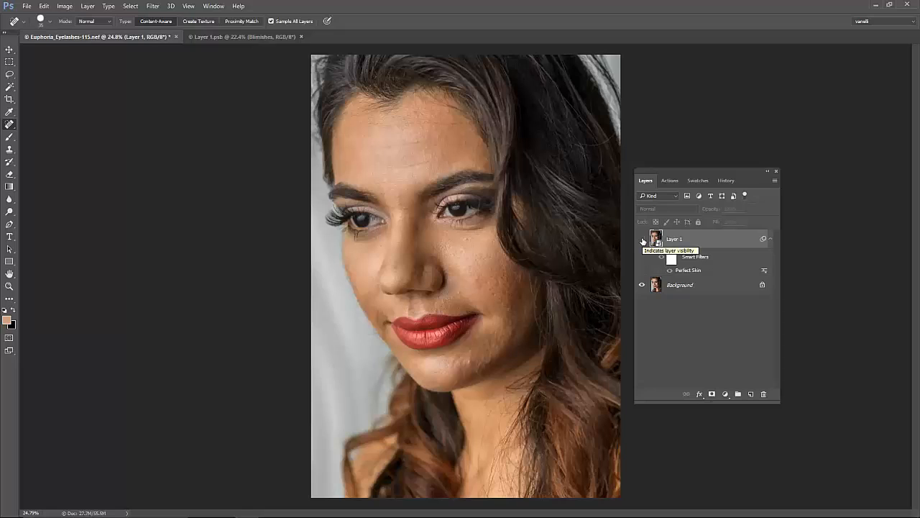
pyautogui.click(642, 240)
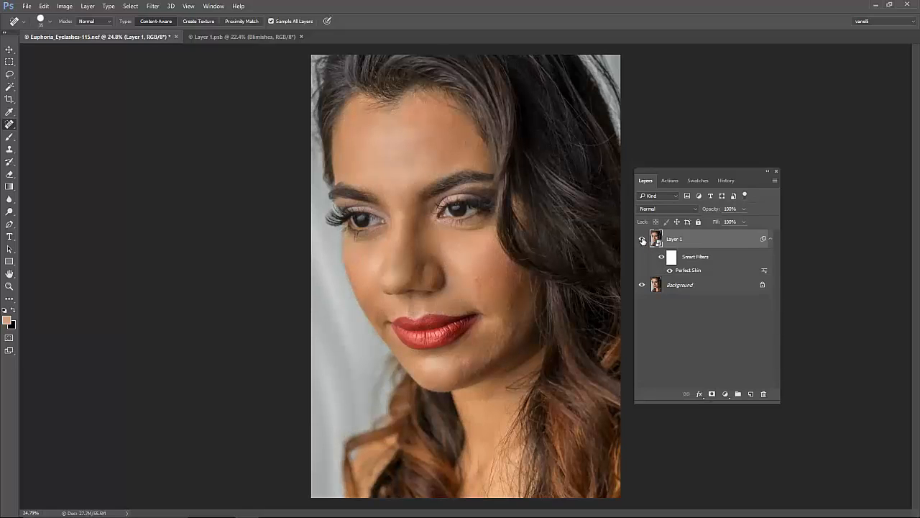